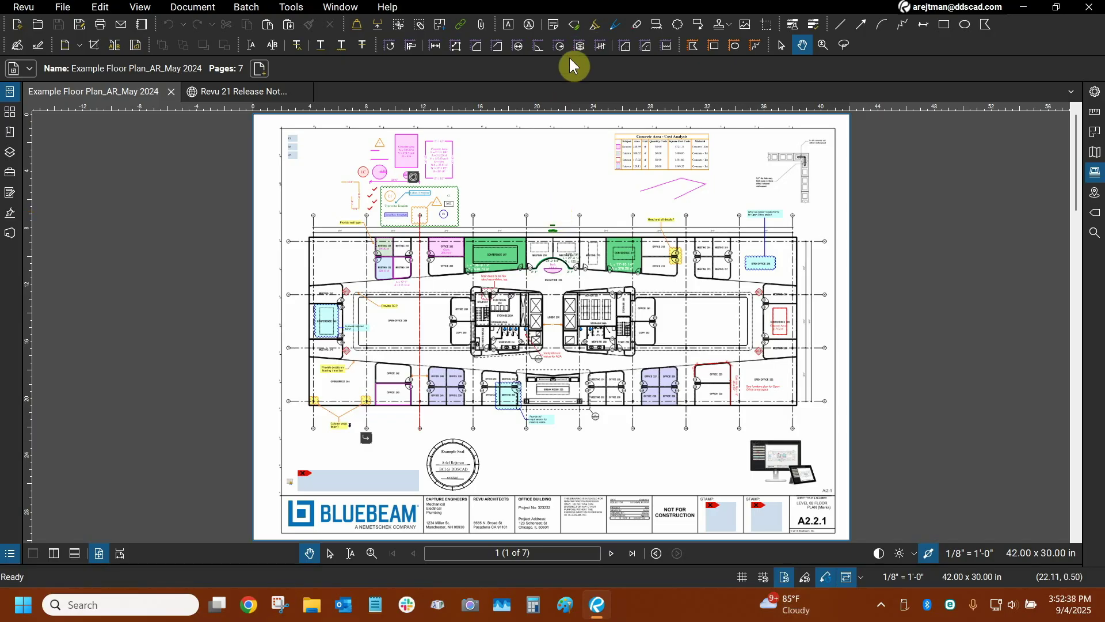
Confirm Revu is up to date with Check for Updates, then open Learn What's New from Help.
left_click(387, 8)
left_click(416, 91)
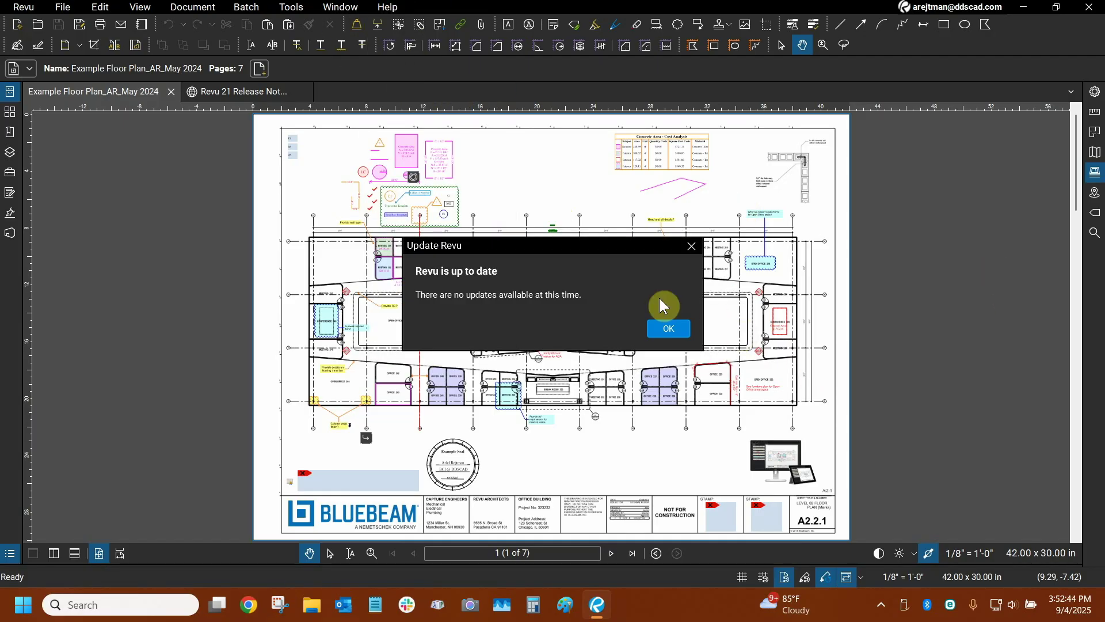
left_click(656, 326)
left_click(387, 7)
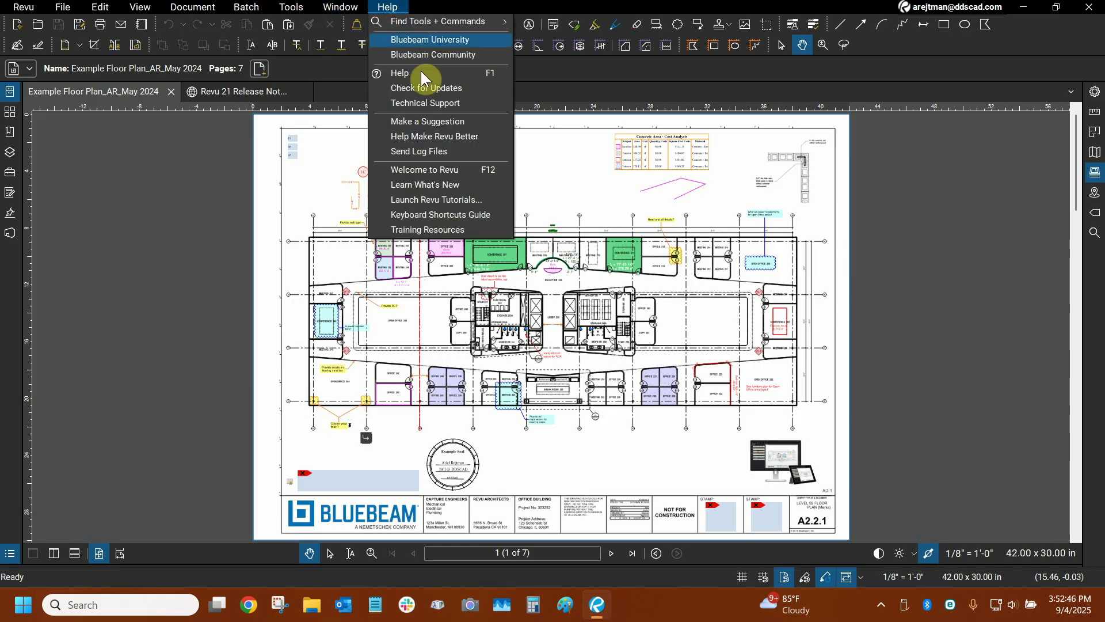
left_click(431, 190)
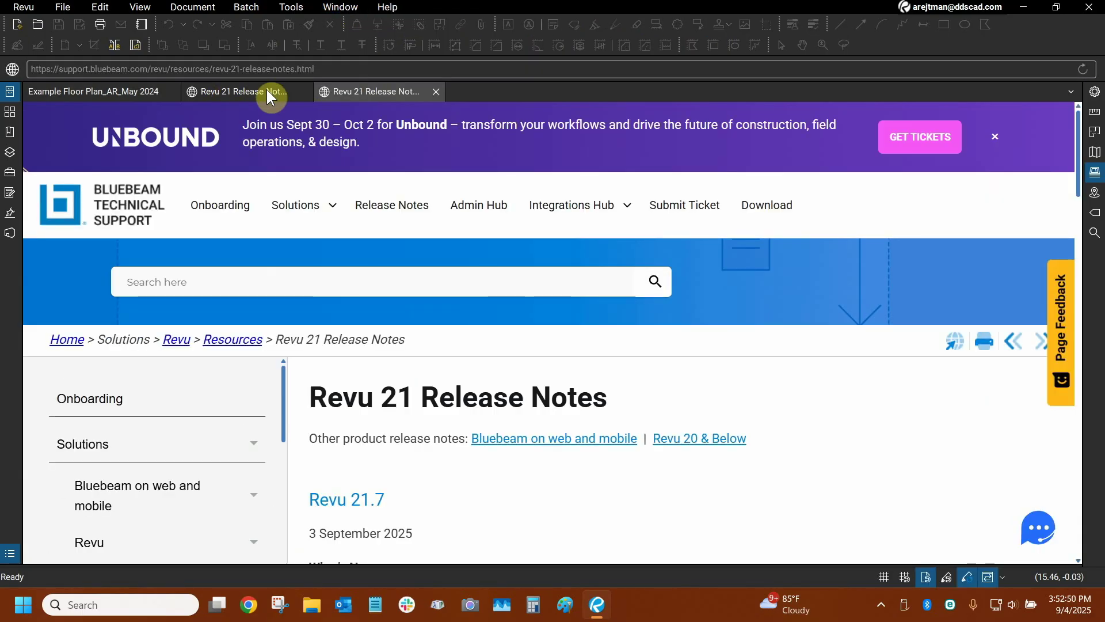
Close the duplicate release notes tab and scroll the remaining one to the Revu 21.7 update.
left_click(435, 91)
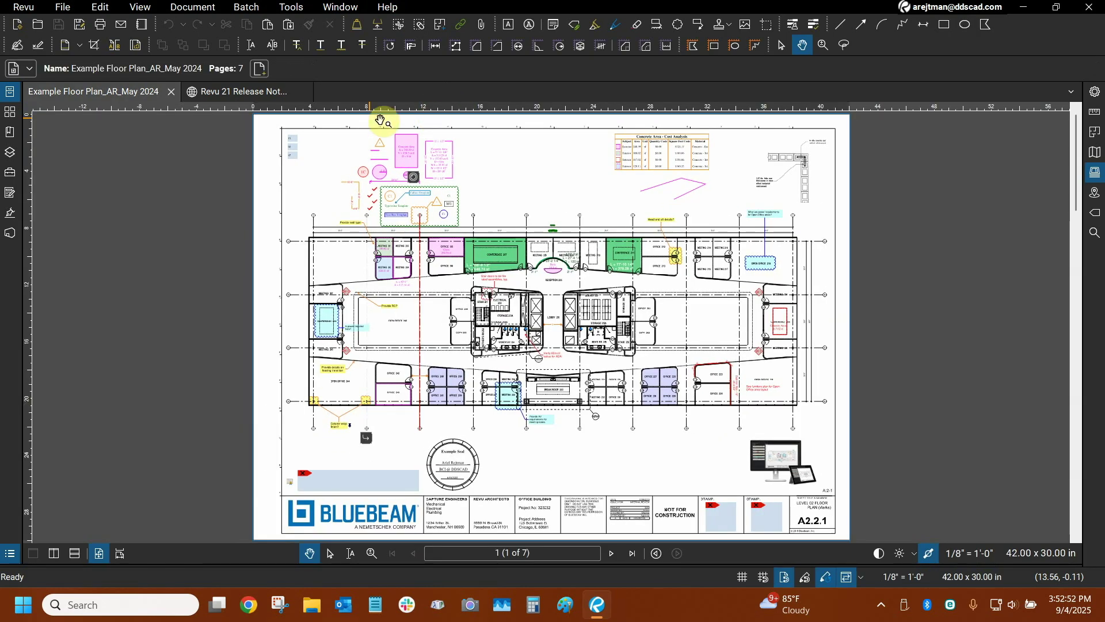
left_click(245, 93)
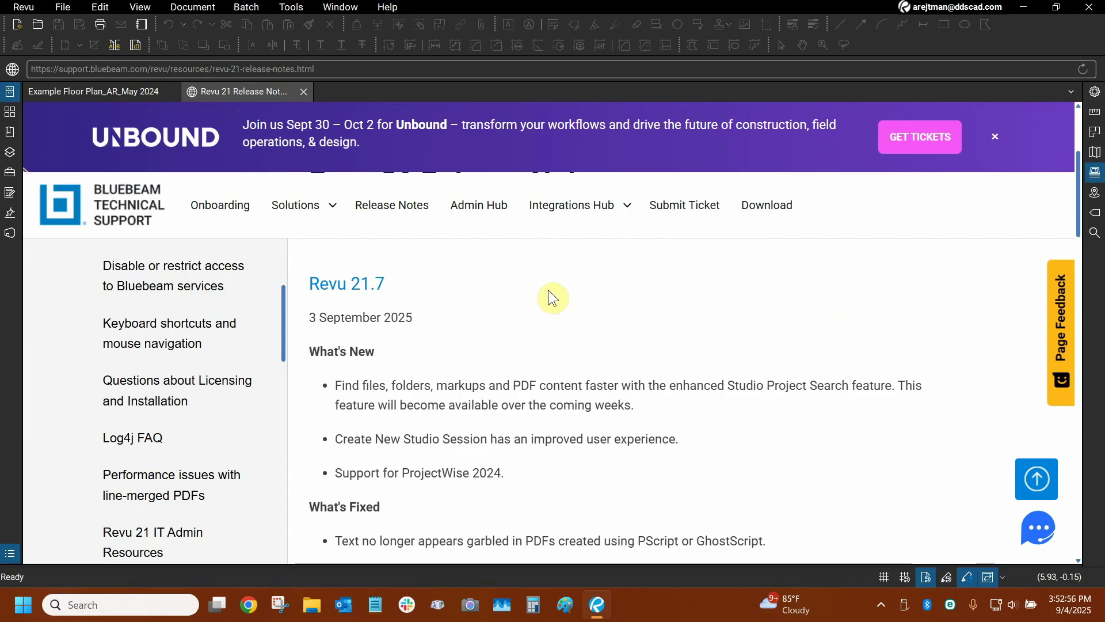
scroll(538, 293, "down", 1)
scroll(539, 293, "down", 3)
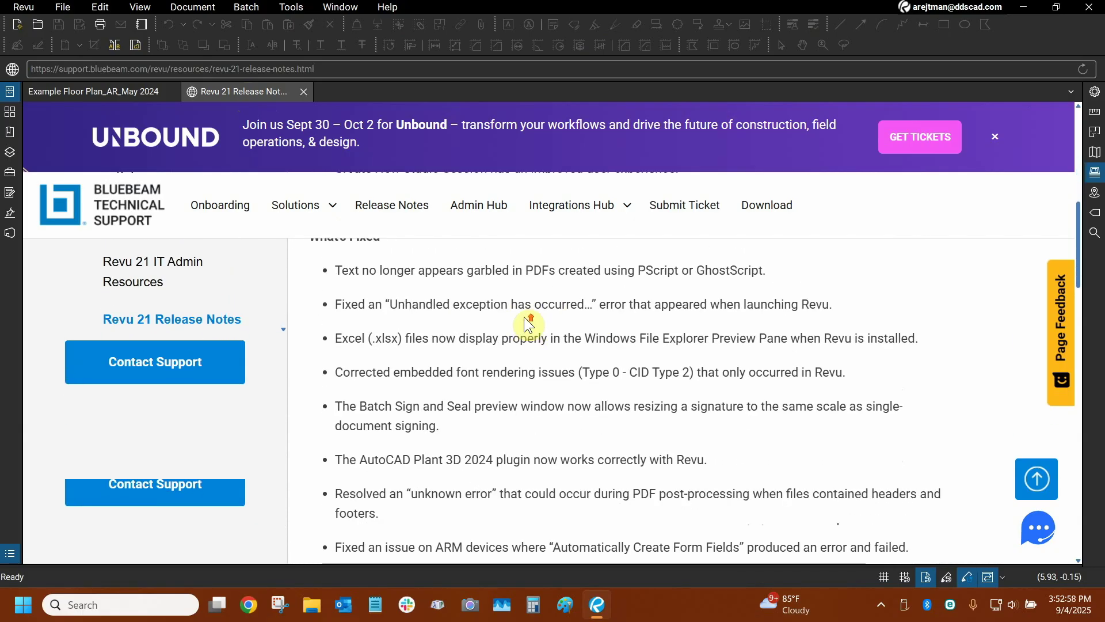
scroll(425, 331, "up", 4)
scroll(433, 302, "down", 1)
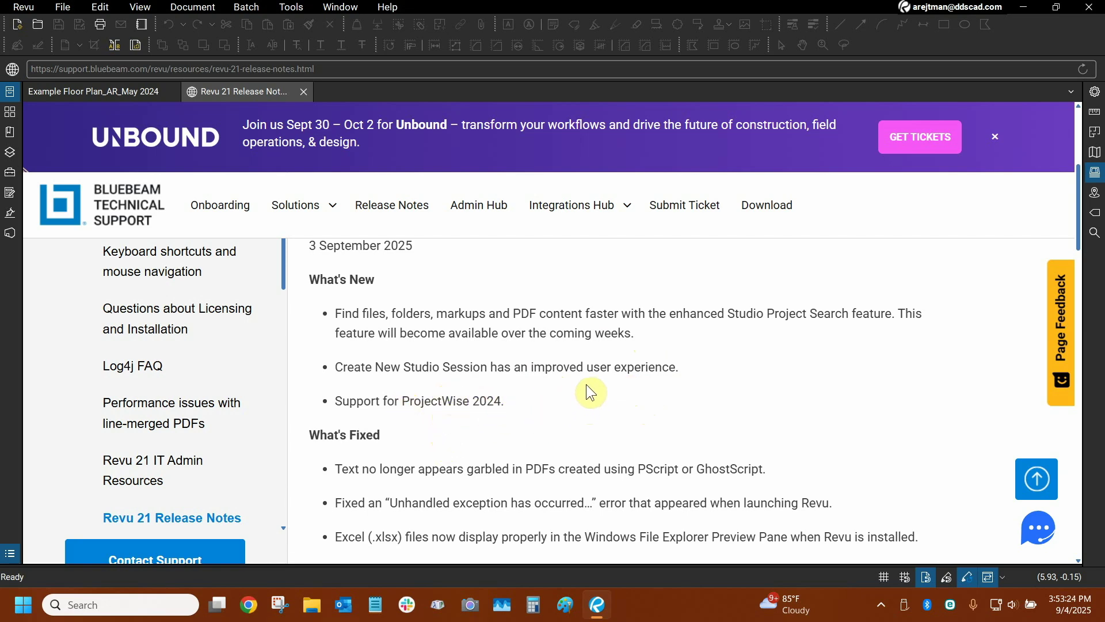
Scroll through the Revu 21.7 What's Fixed list, then close the Revu 21 Release Notes tab.
scroll(578, 396, "down", 2)
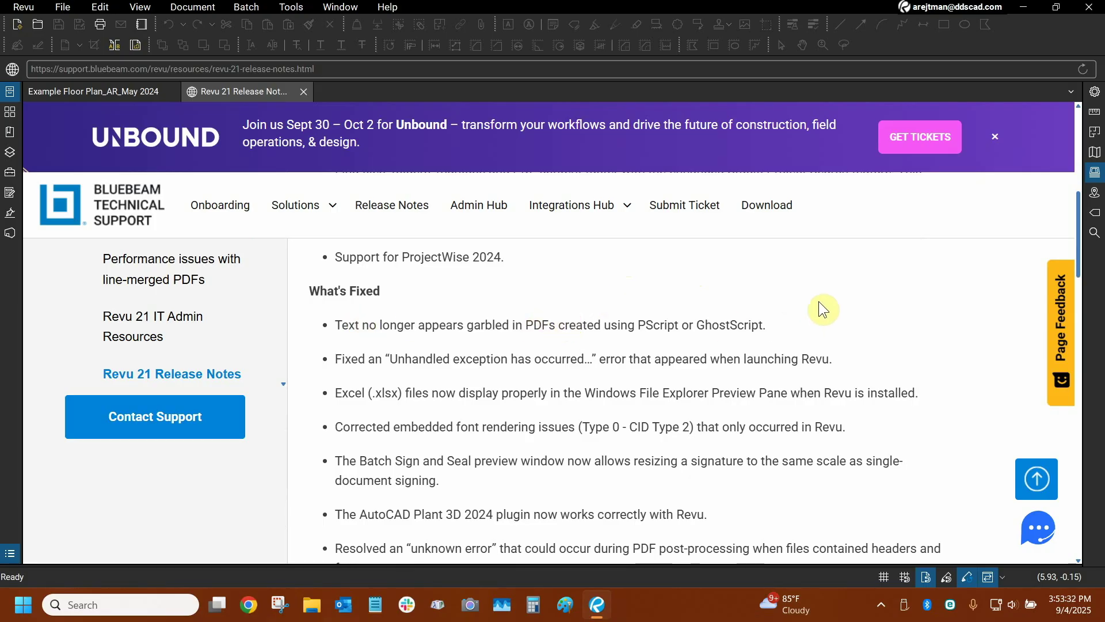
scroll(819, 302, "down", 1)
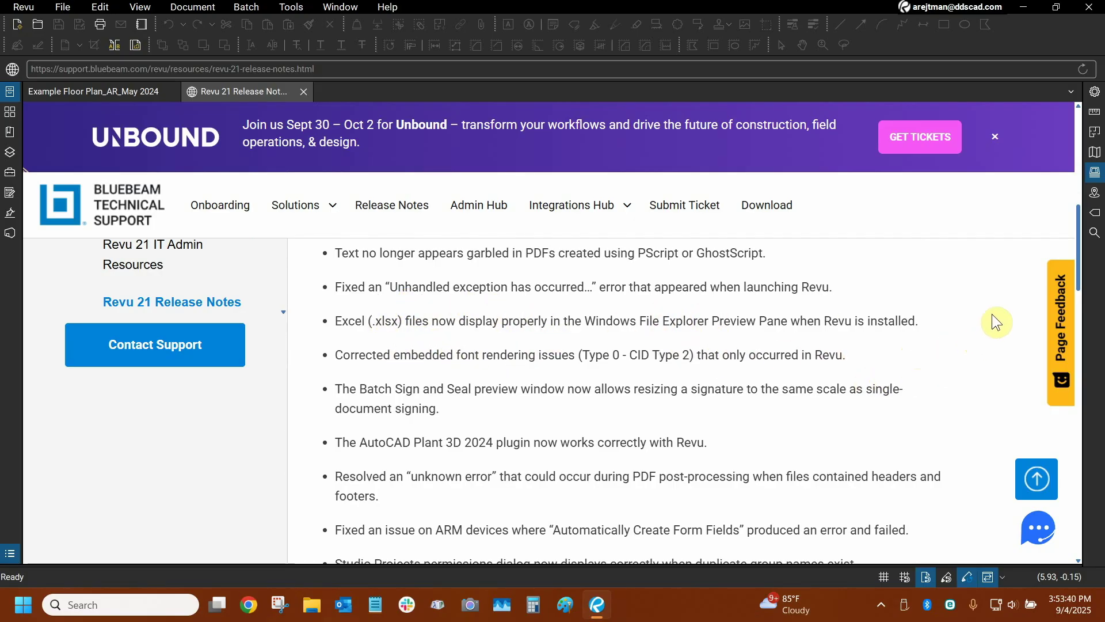
scroll(1084, 241, "down", 1)
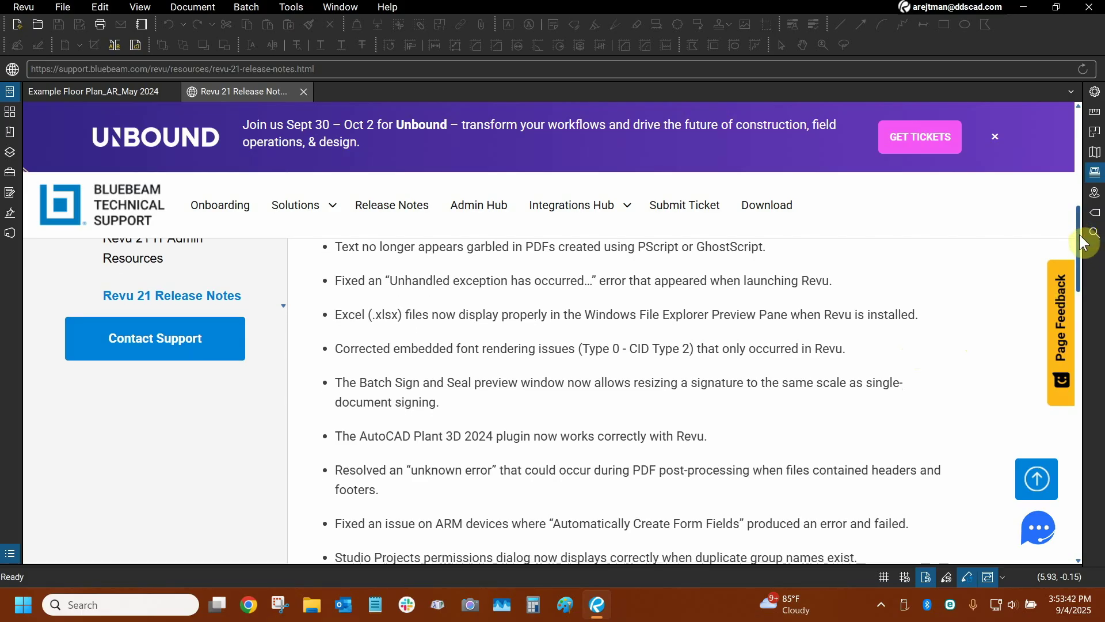
scroll(1080, 244, "down", 1)
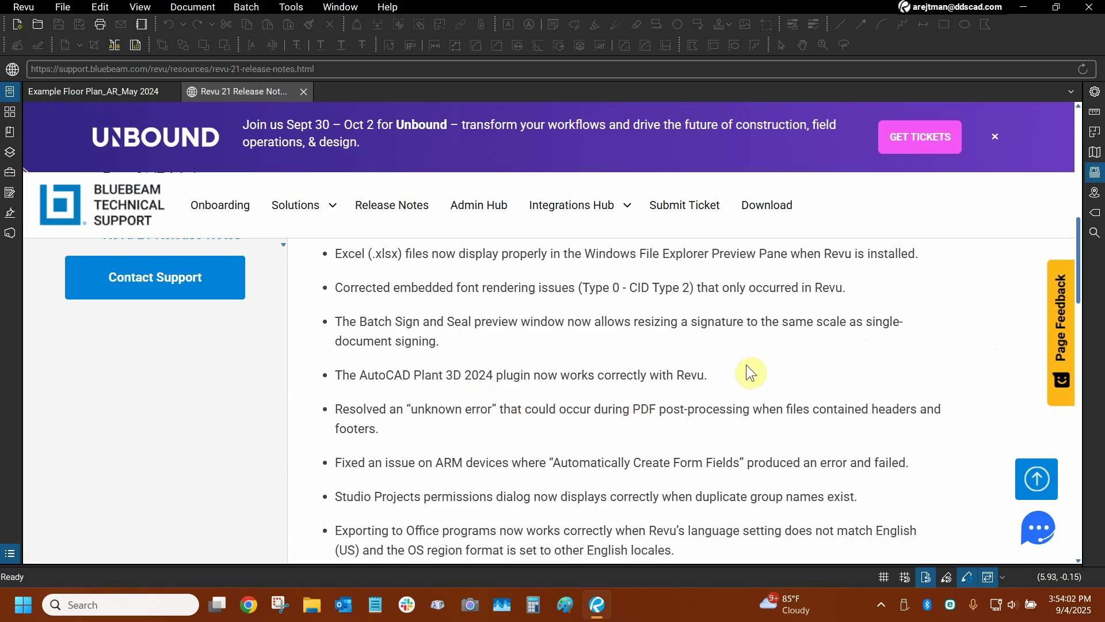
scroll(941, 360, "down", 1)
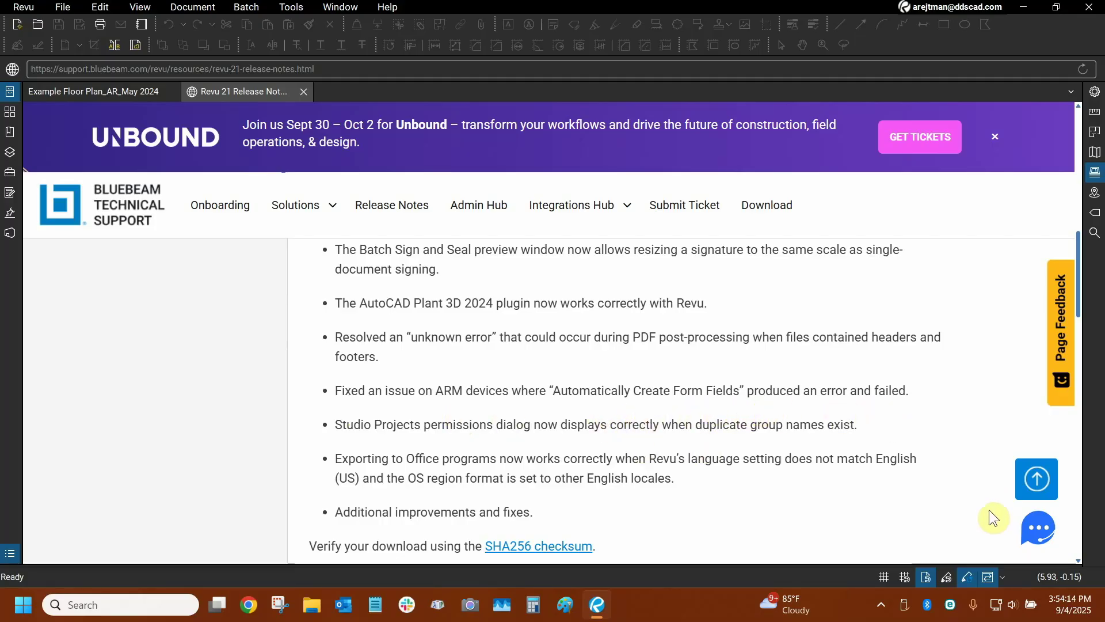
scroll(827, 540, "down", 1)
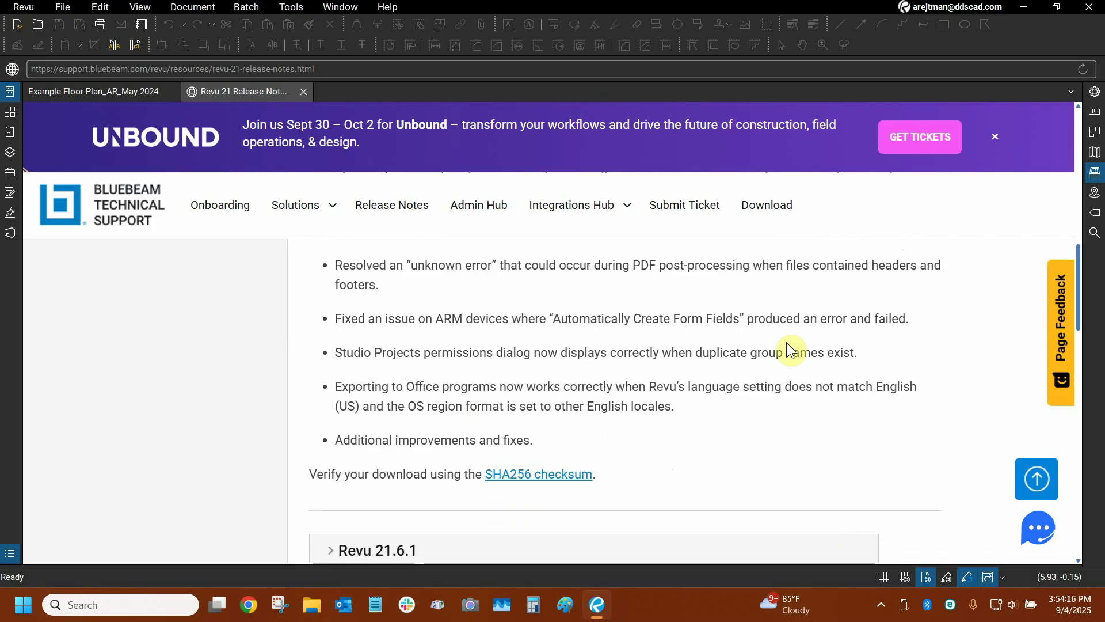
left_click(304, 92)
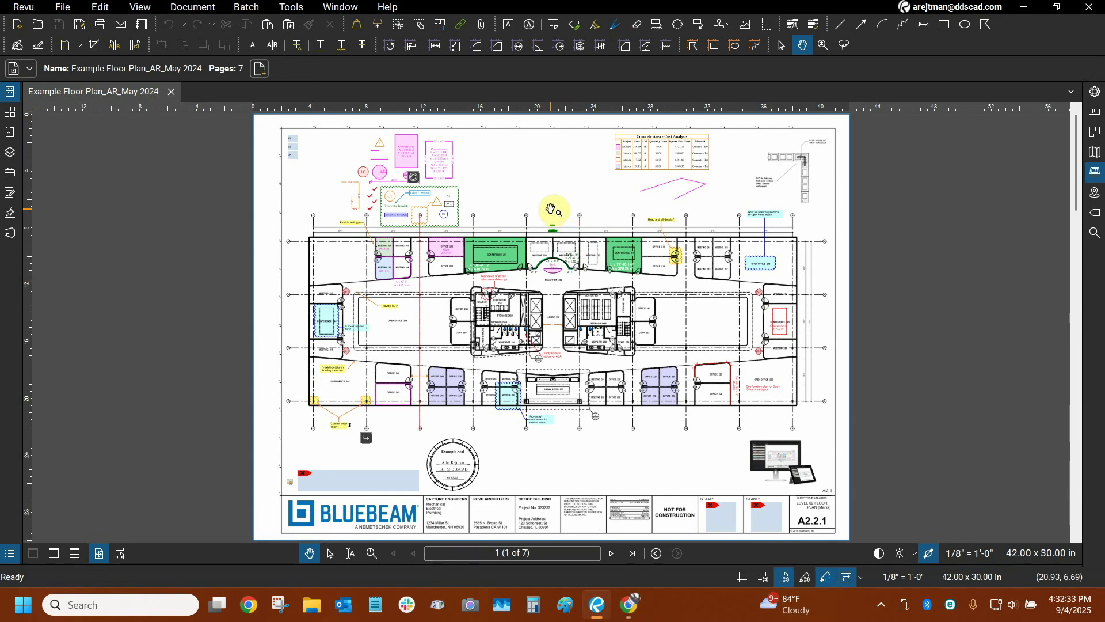
Open Project For Presentations from the Studio Projects list, then return to the floor plan tab.
left_click(10, 236)
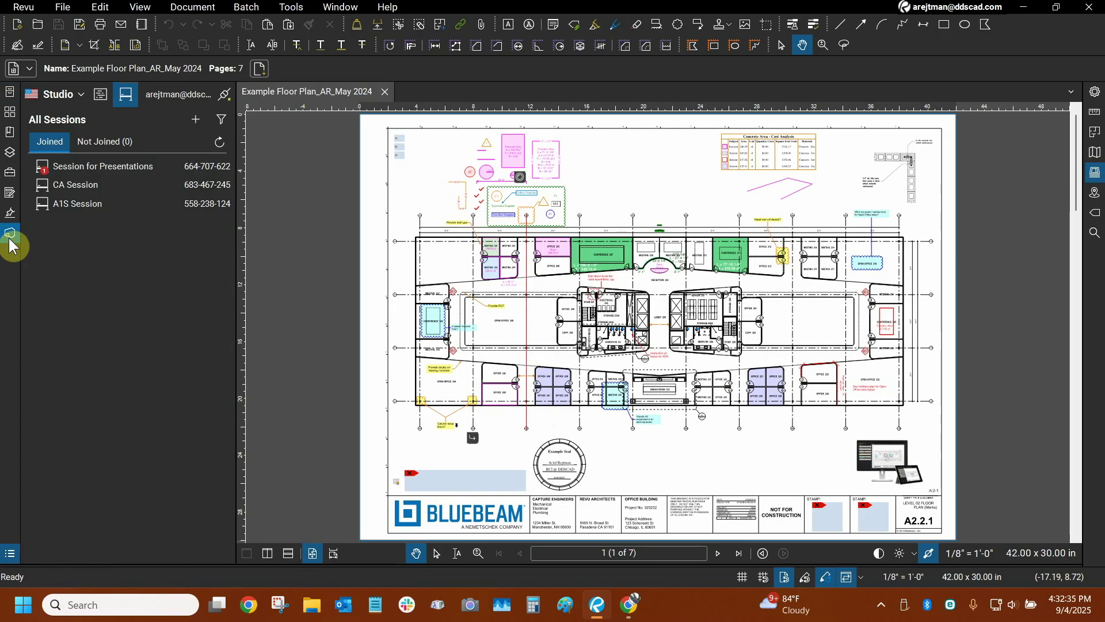
left_click(99, 99)
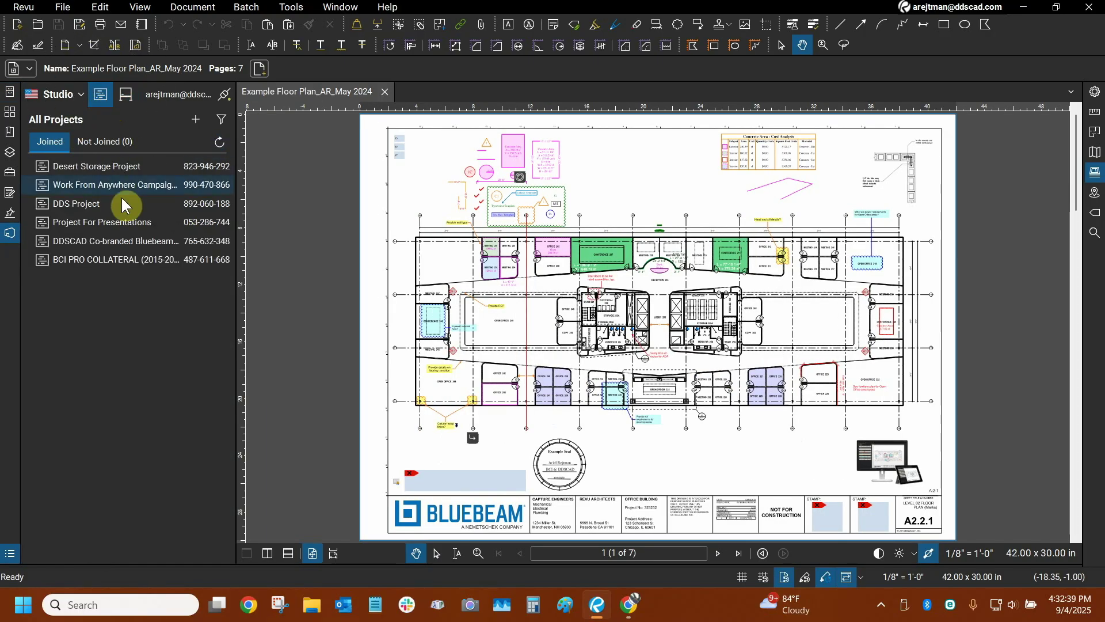
double_click(103, 224)
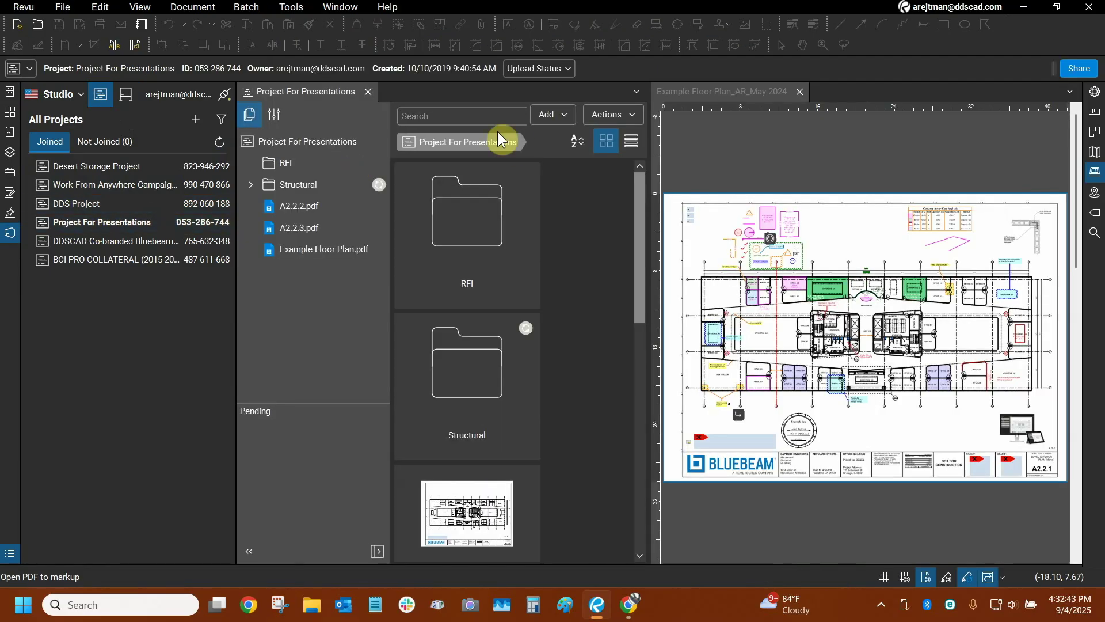
left_click(433, 118)
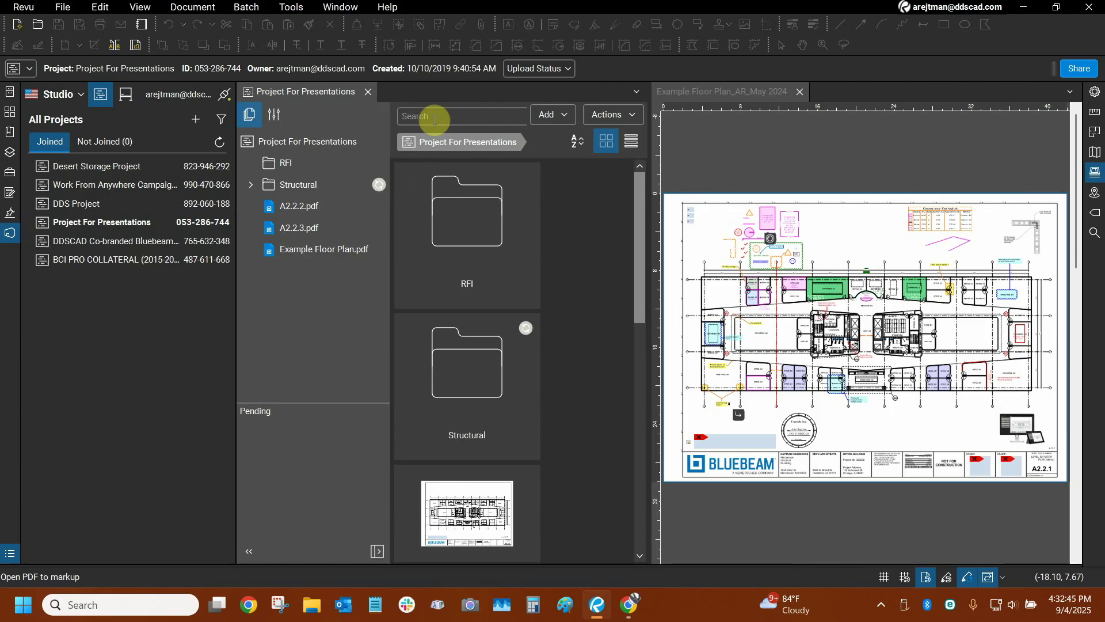
left_click(435, 118)
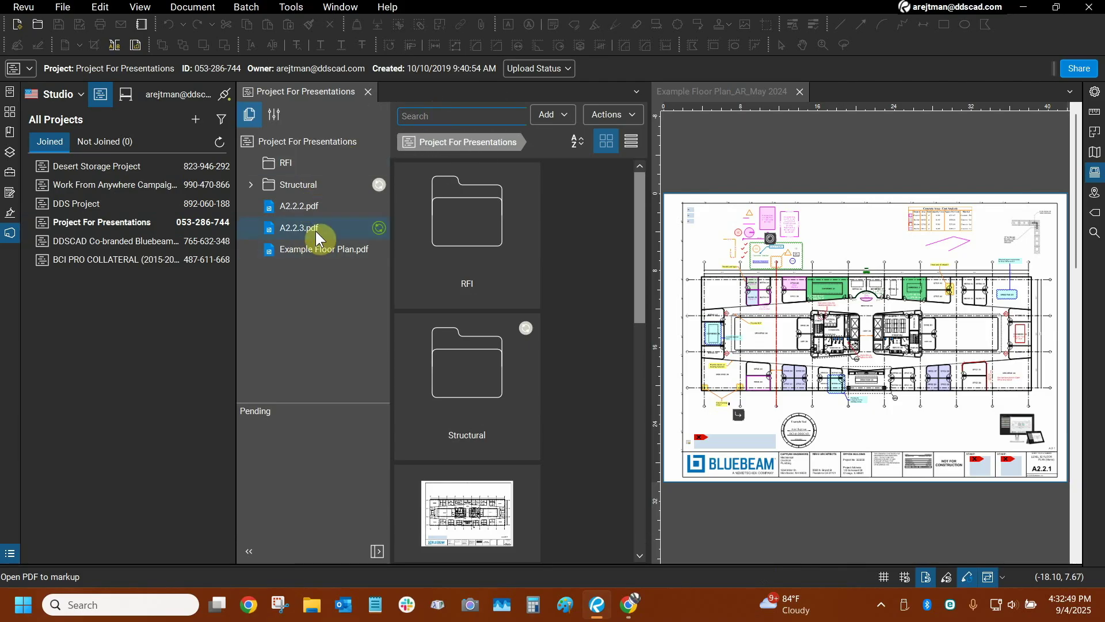
left_click(709, 91)
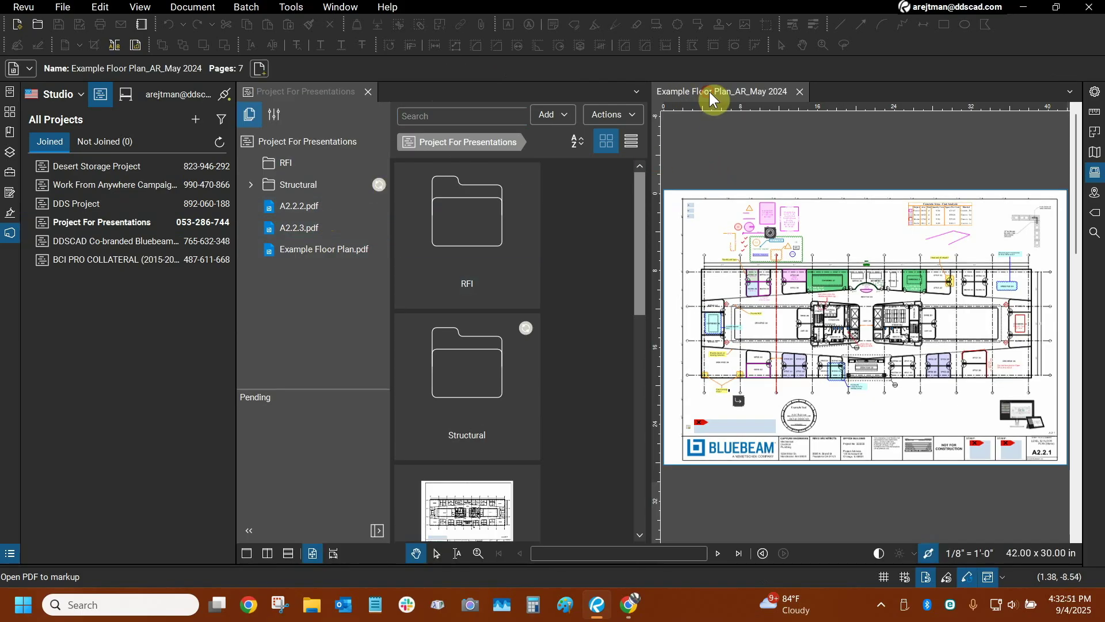
Close the floor plan and search the project for A2.2.2, then broaden to A2.2.
left_click(800, 92)
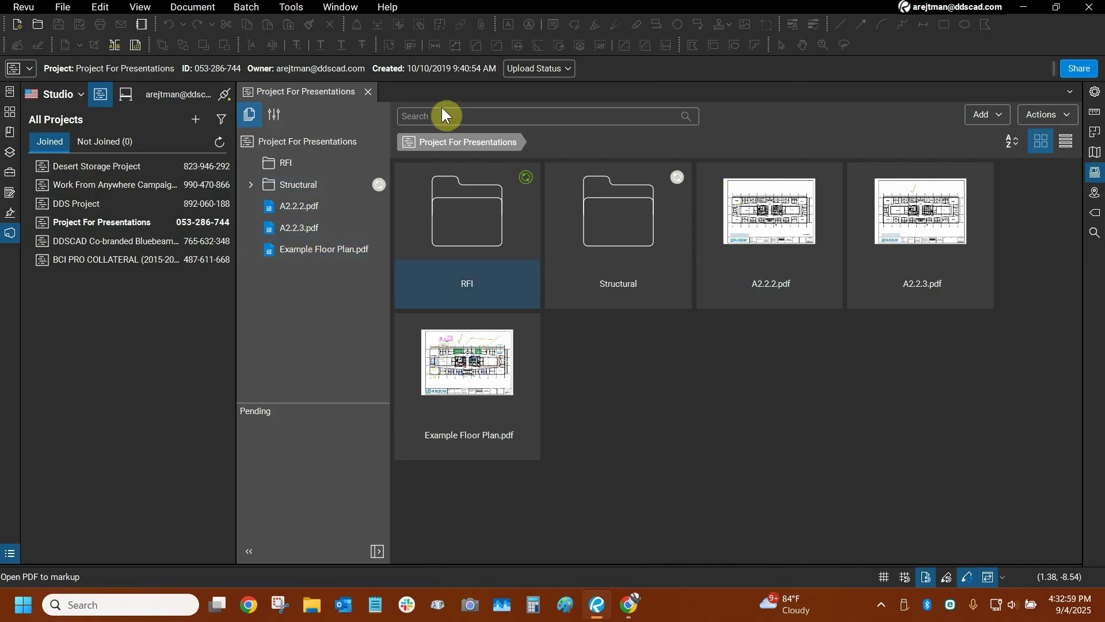
left_click(455, 115)
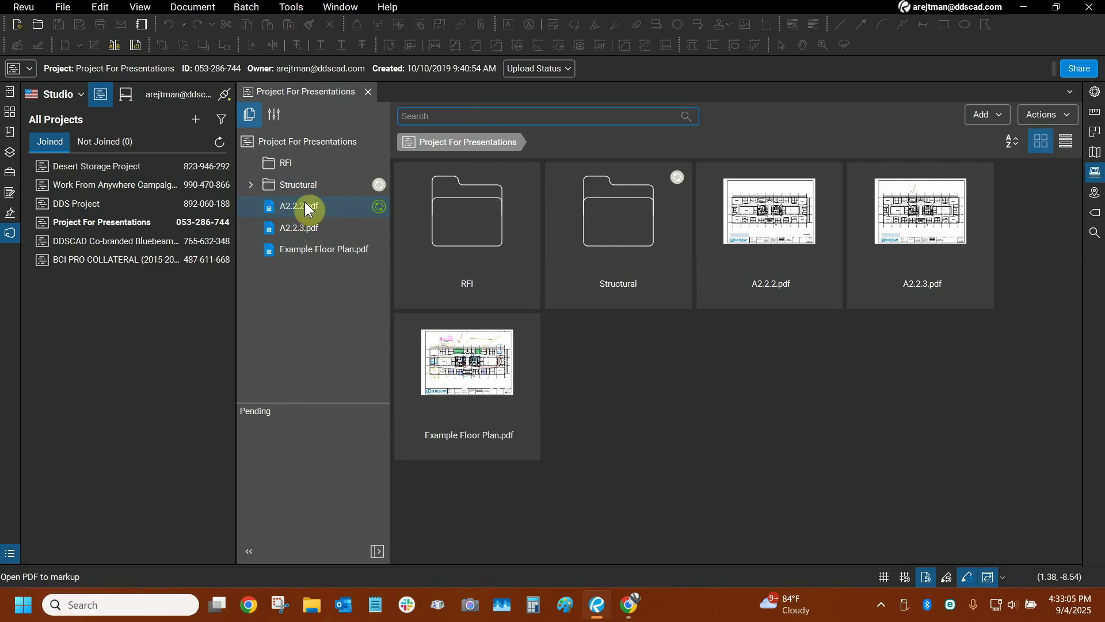
mouse_move(289, 215)
type("A2.2.2")
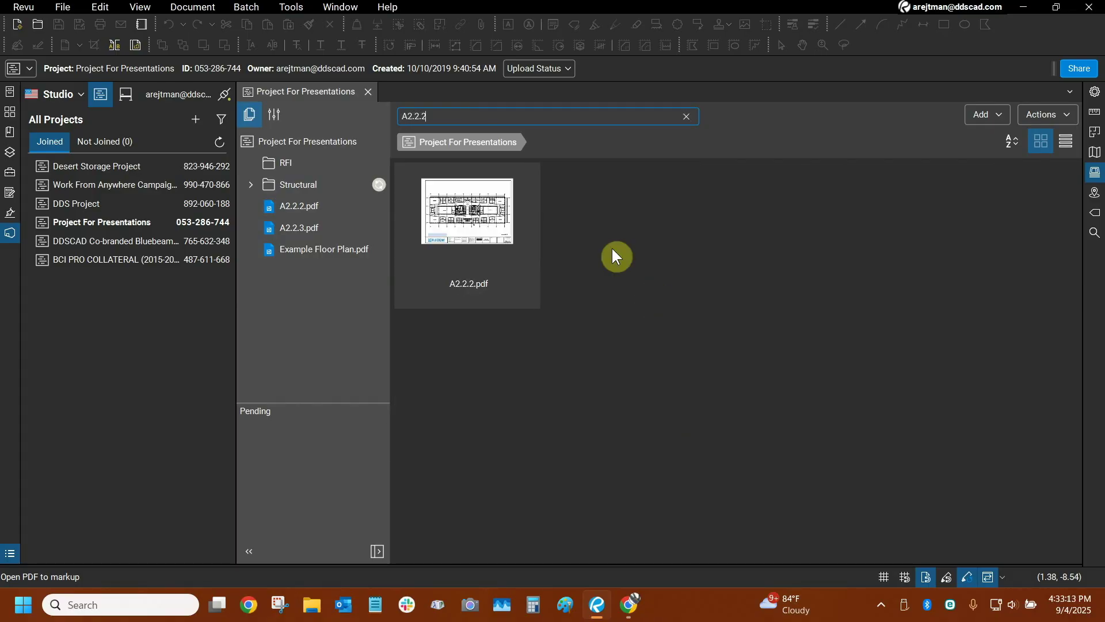
key("BackSpace")
key("BackSpace")
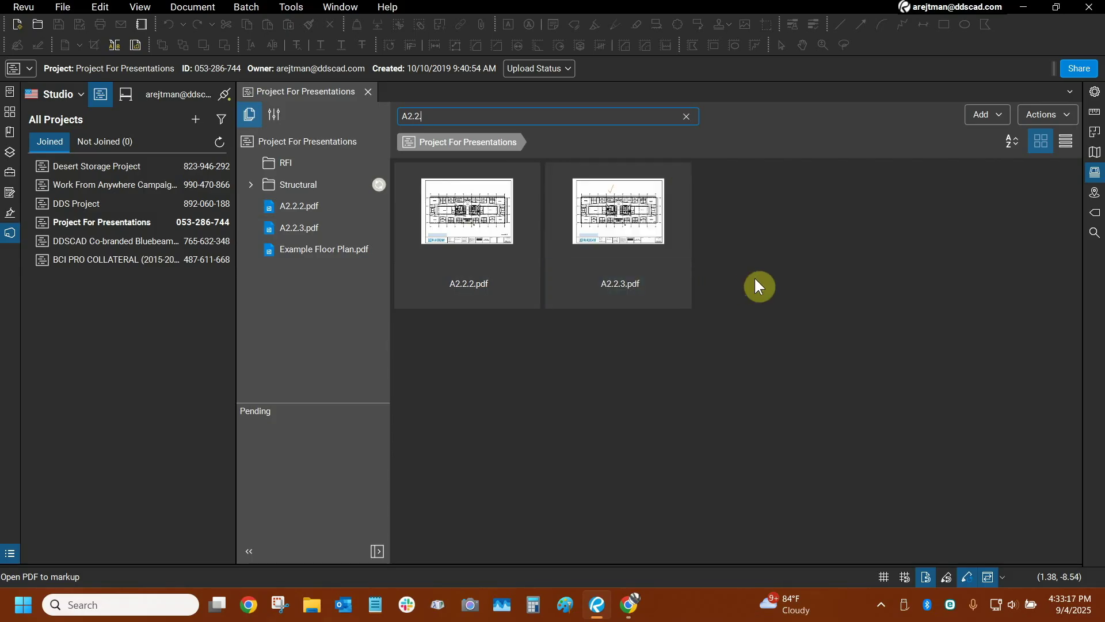
type(".")
Select A2.2.3.pdf, then search the project files for Storage.
left_click(582, 252)
key("BackSpace")
key("BackSpace")
key("BackSpace")
key("BackSpace")
key("BackSpace")
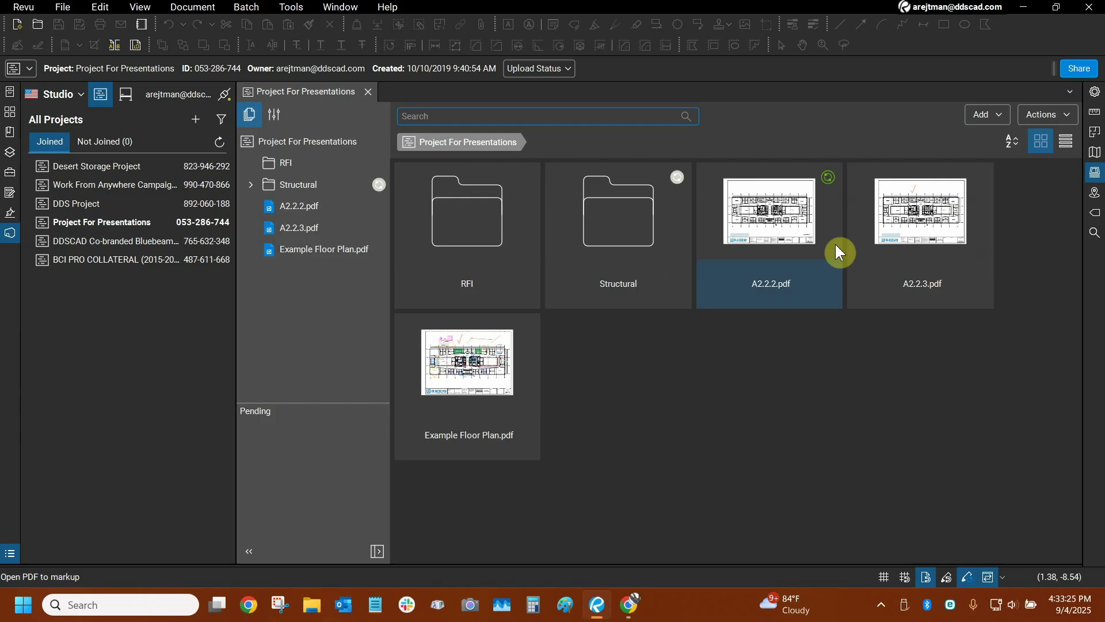
type("Storage")
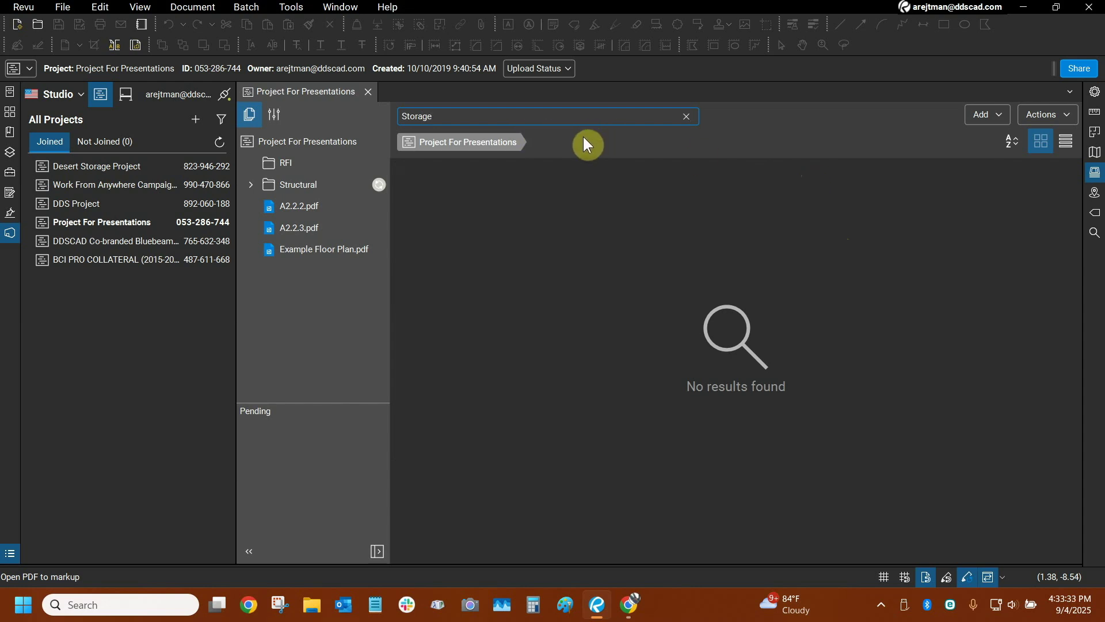
key("BackSpace")
key("BackSpace")
key("BackSpace")
key("BackSpace")
key("BackSpace")
key("BackSpace")
key("BackSpace")
Browse the project's Add and Actions dropdowns and select an item in the file grid.
left_click(982, 115)
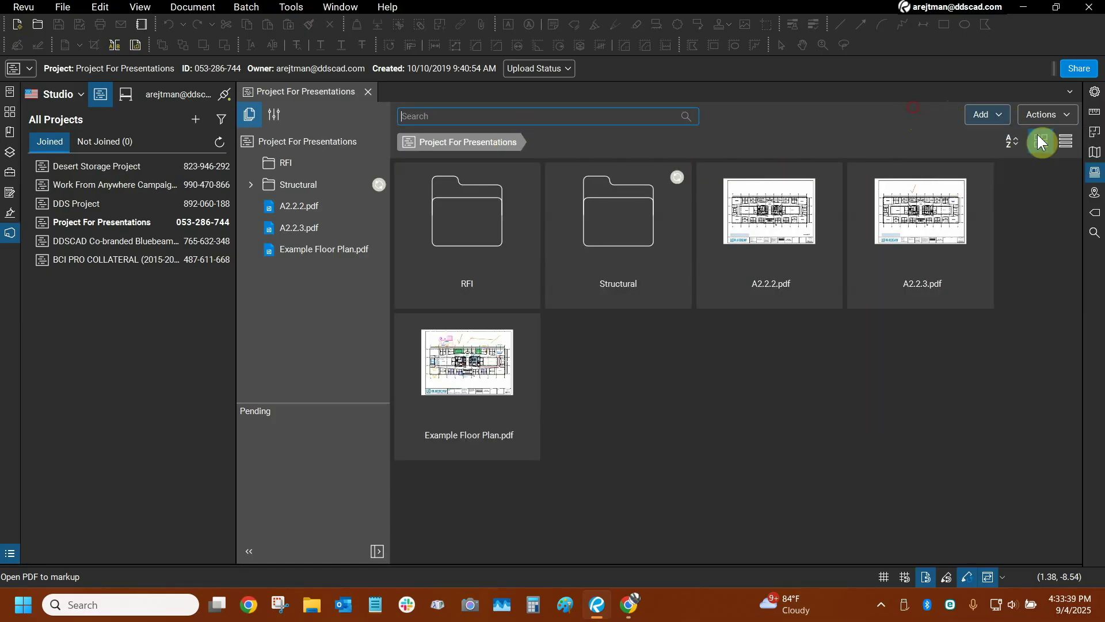
left_click(1041, 114)
left_click(982, 114)
left_click(899, 113)
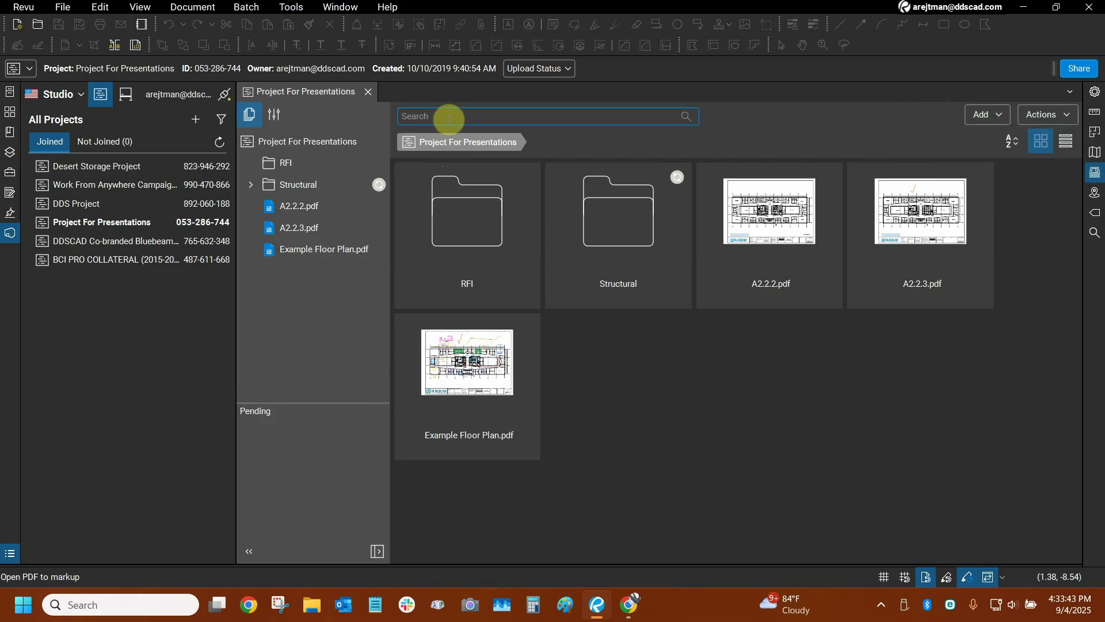
left_click(629, 272)
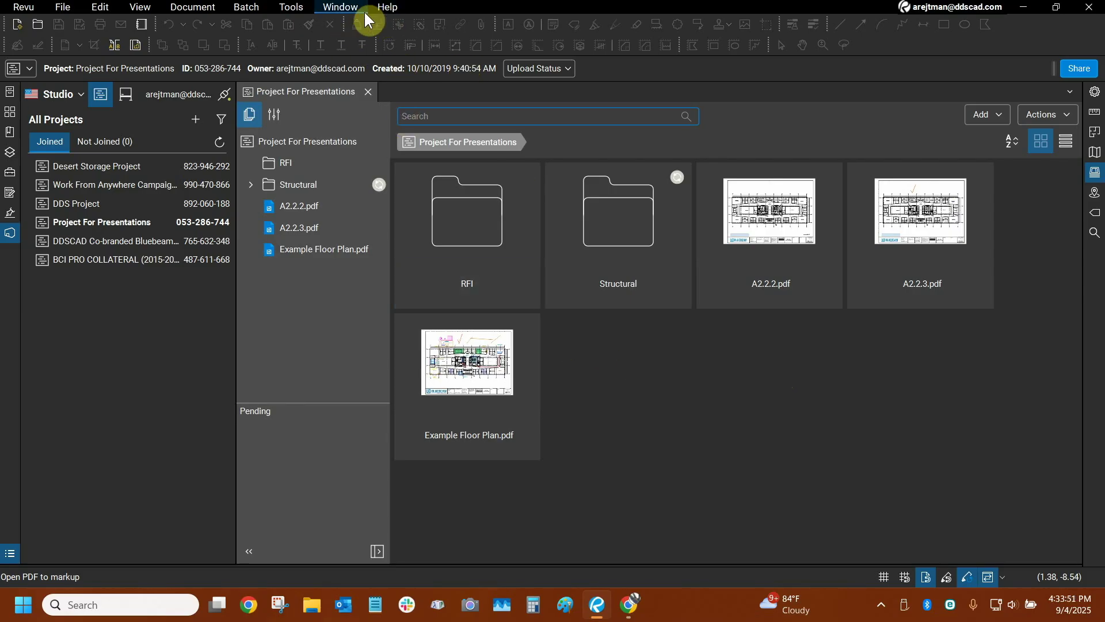
left_click(389, 8)
left_click(439, 184)
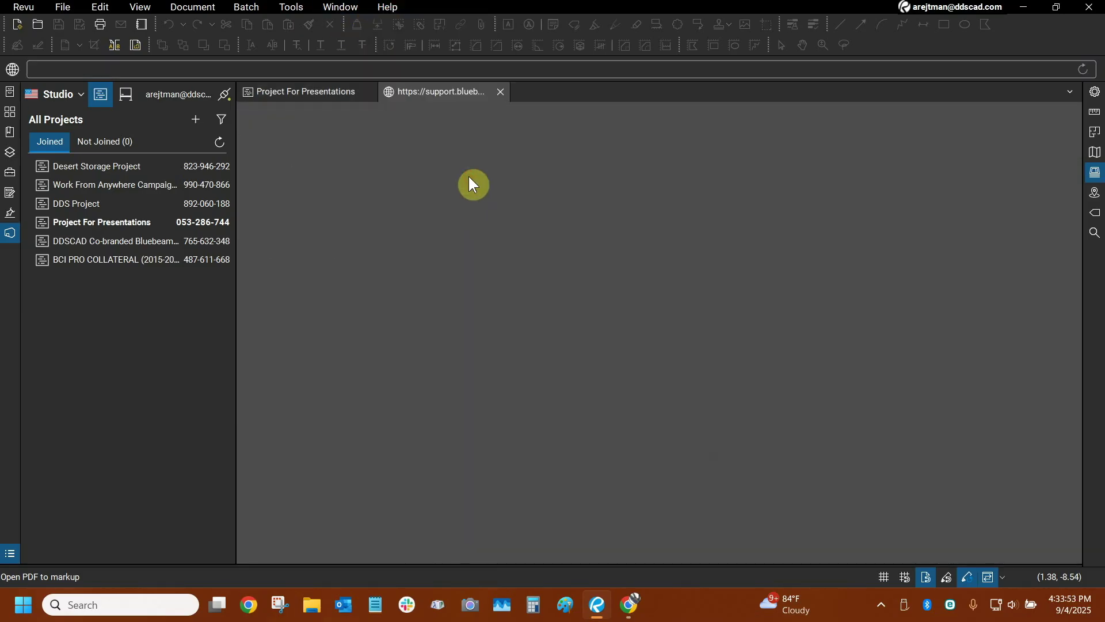
scroll(685, 395, "down", 5)
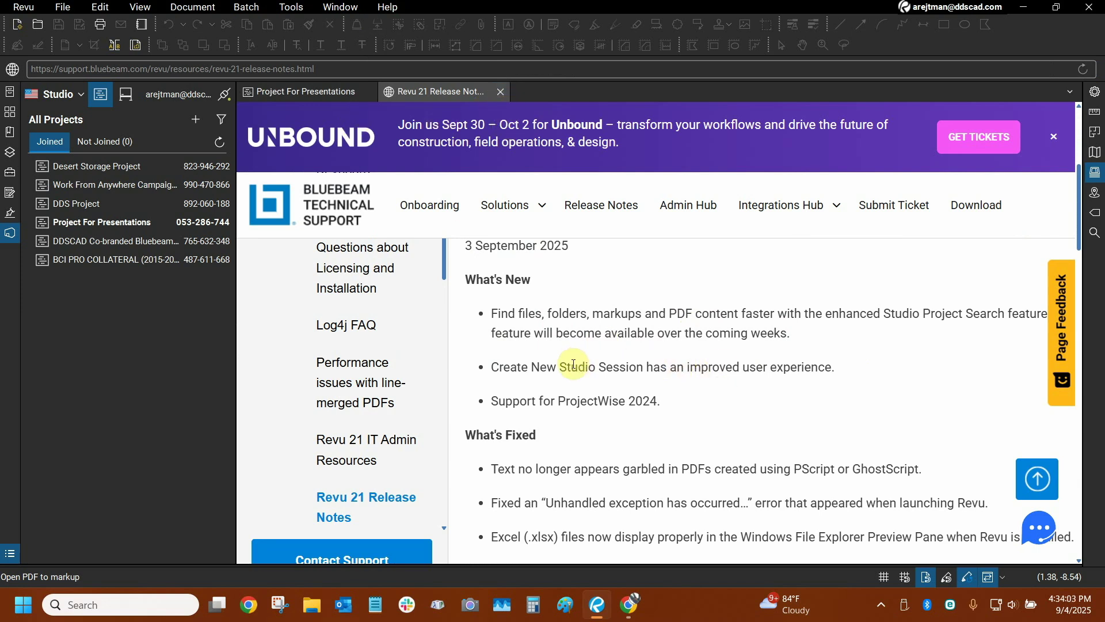
left_click(508, 92)
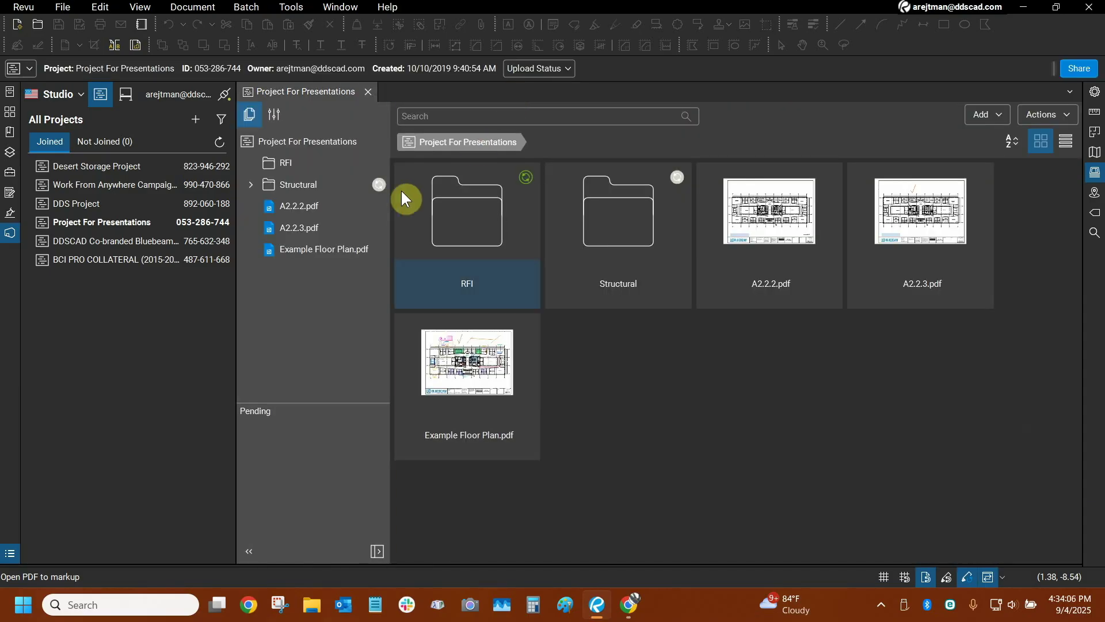
left_click(369, 103)
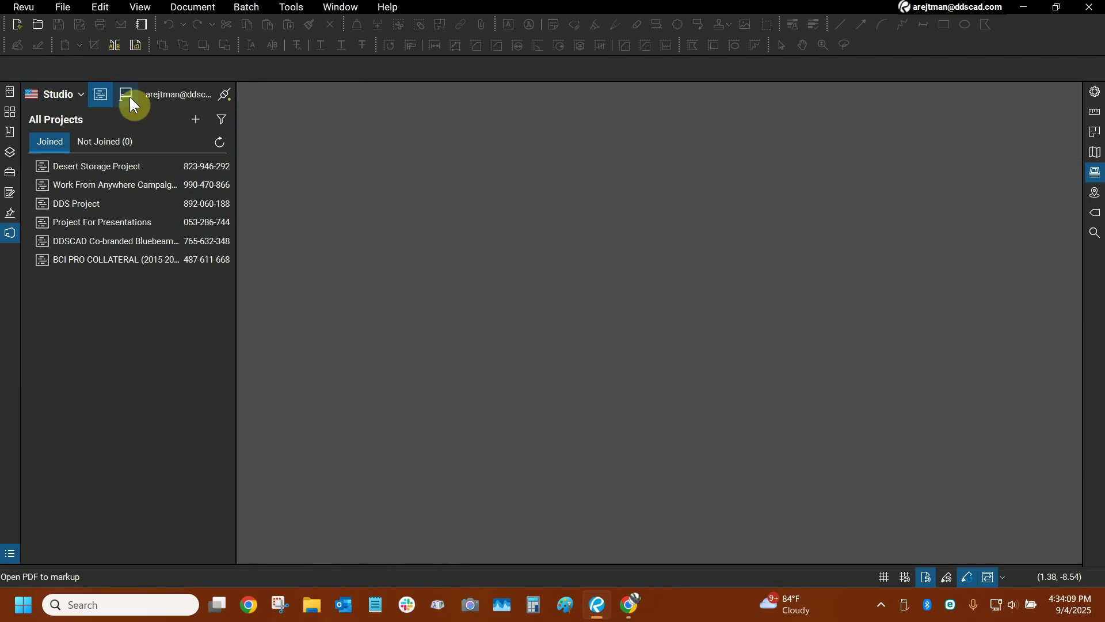
From the Sessions panel, create a New Session and name it 'Revu 21.7 Session'.
left_click(126, 95)
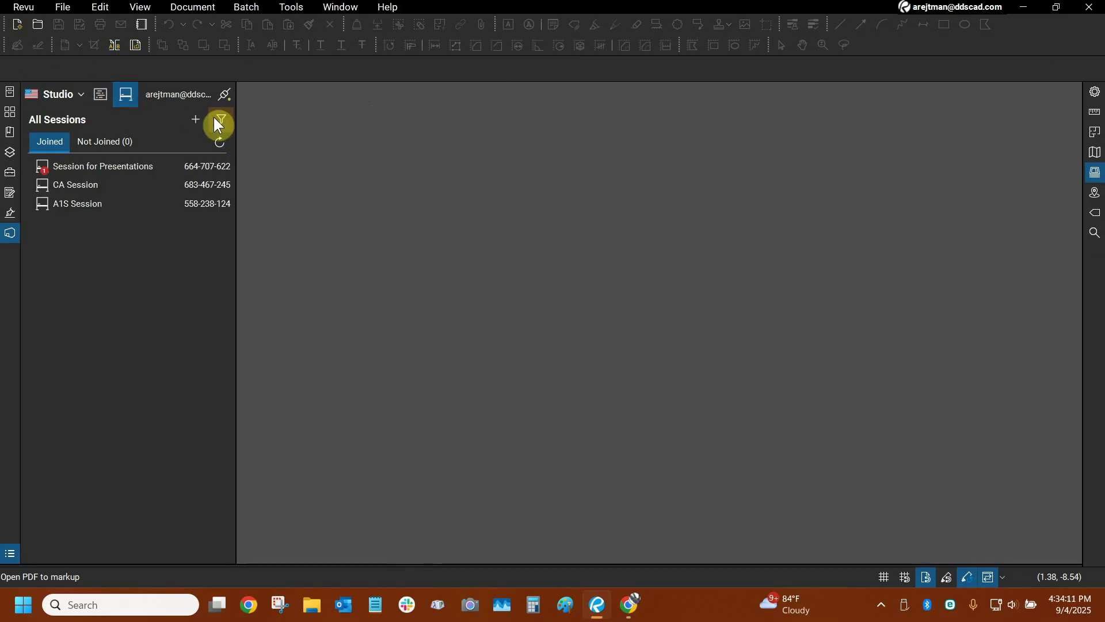
left_click(196, 121)
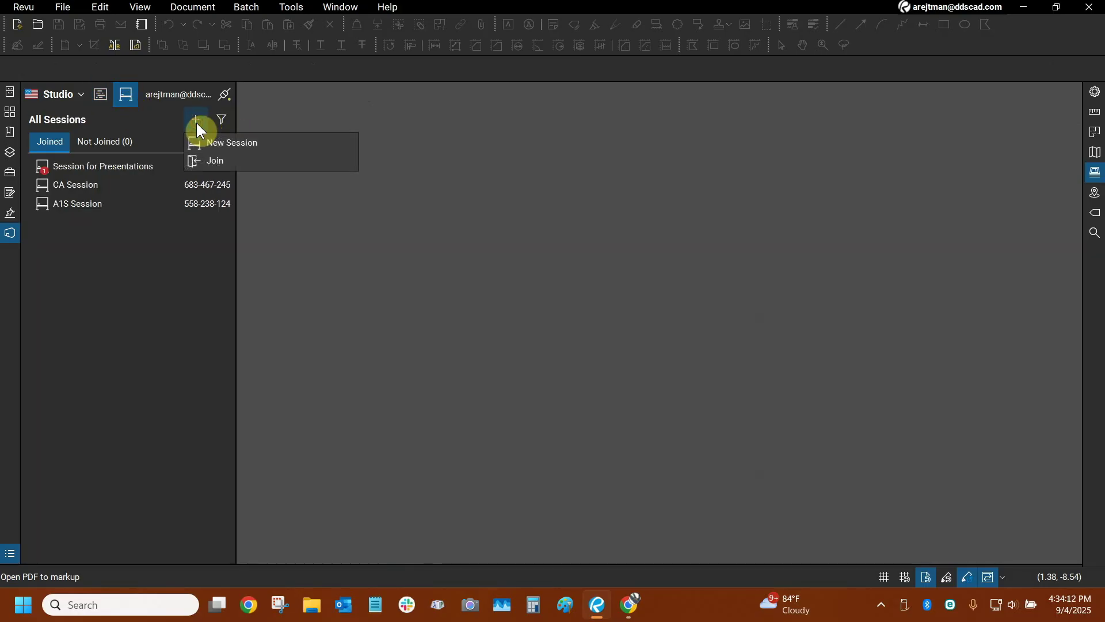
left_click(216, 152)
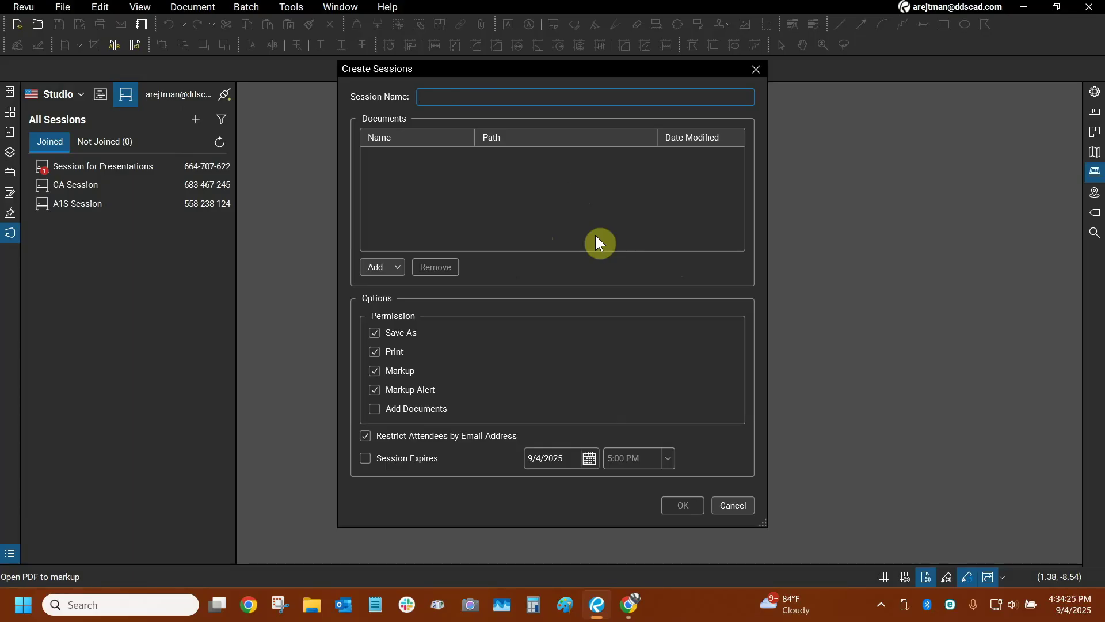
type("Revu")
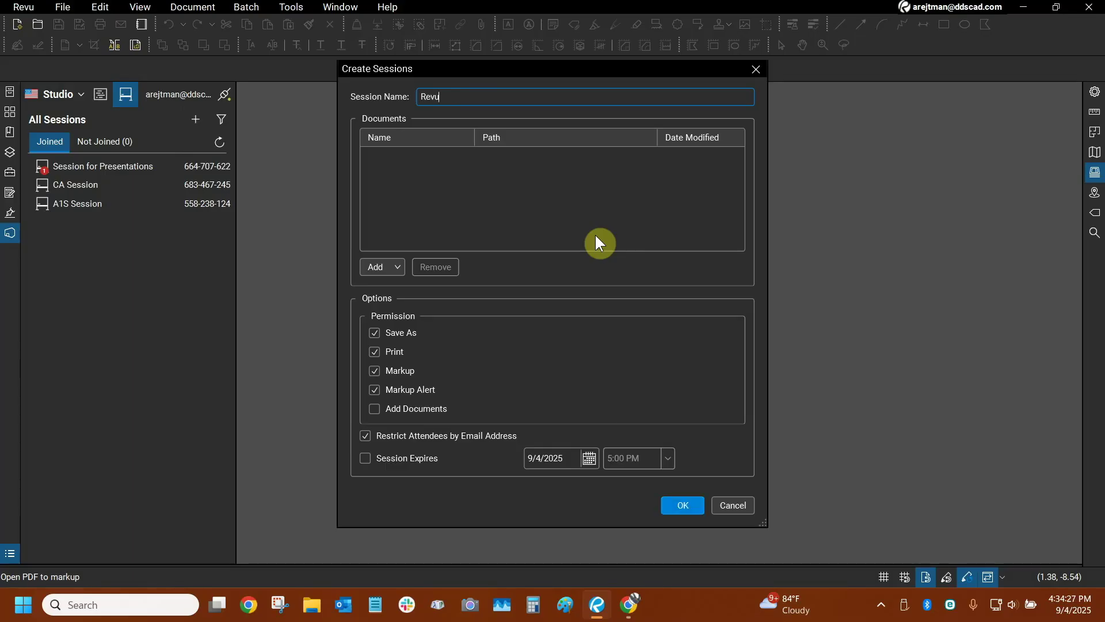
type(" 21.7 Session")
left_click(379, 269)
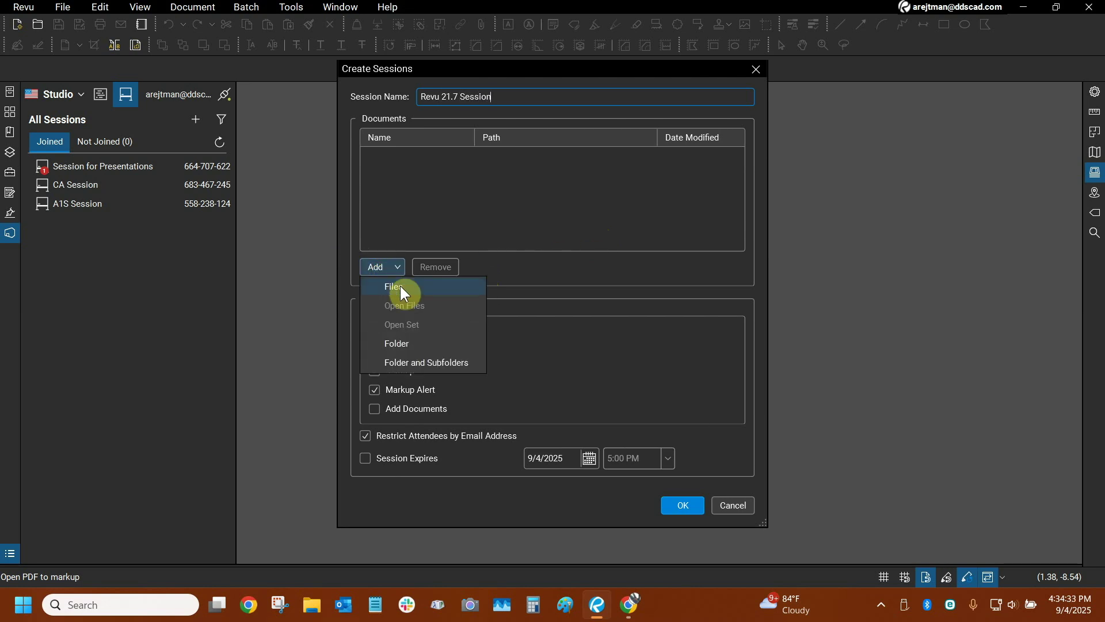
Add Example Floor Plan_AR_May 2024.pdf, allow attendees to add documents, and create the session.
left_click(397, 287)
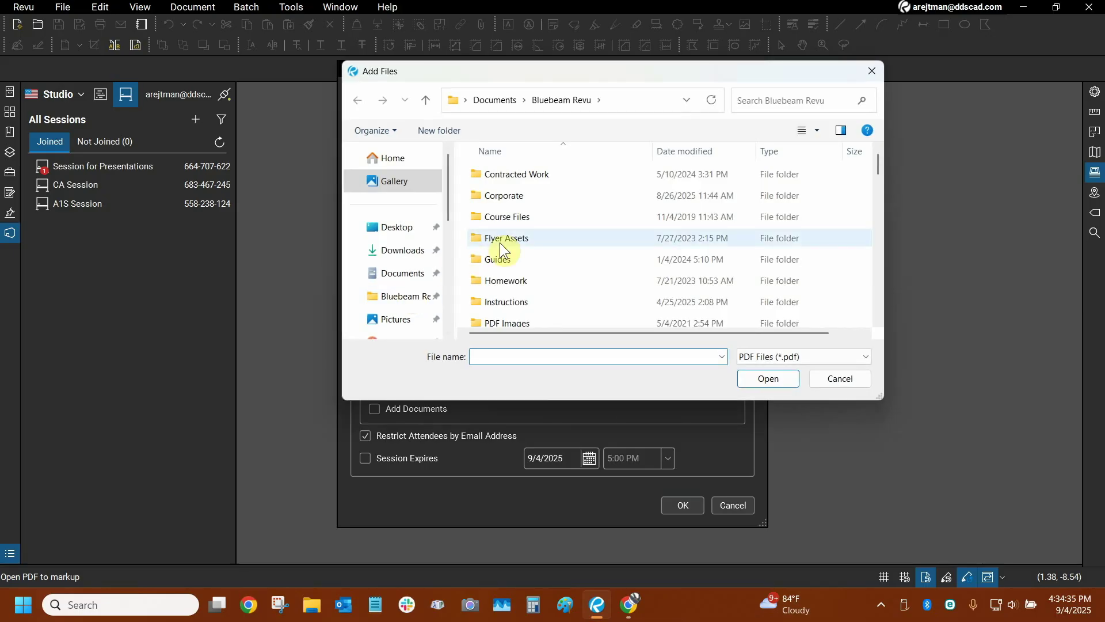
scroll(544, 219, "down", 5)
scroll(544, 215, "down", 5)
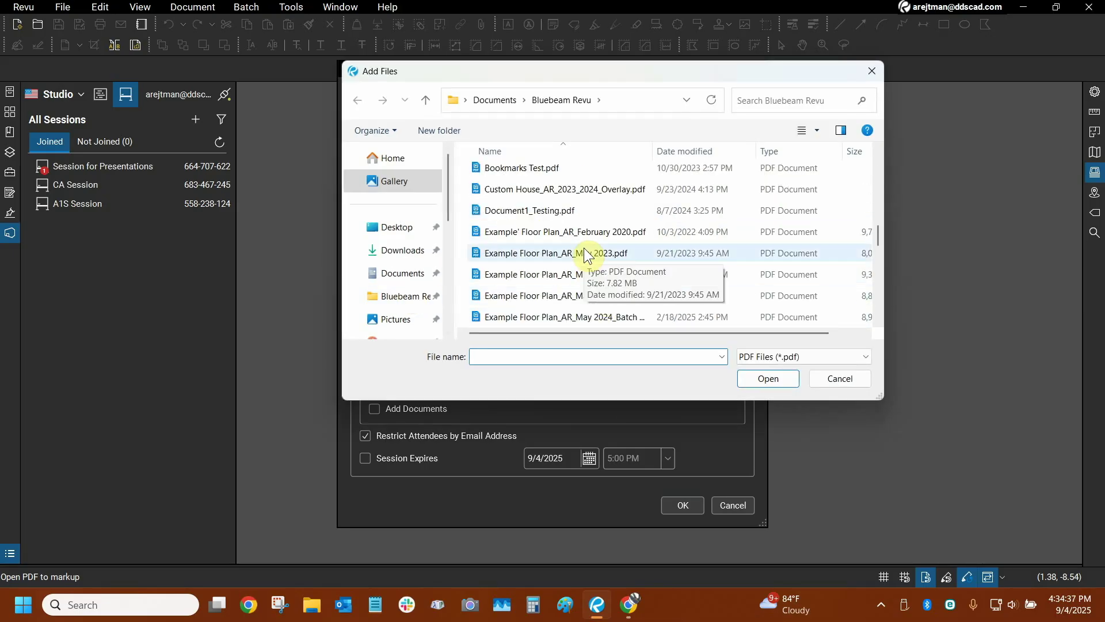
scroll(682, 258, "down", 1)
left_click(620, 211)
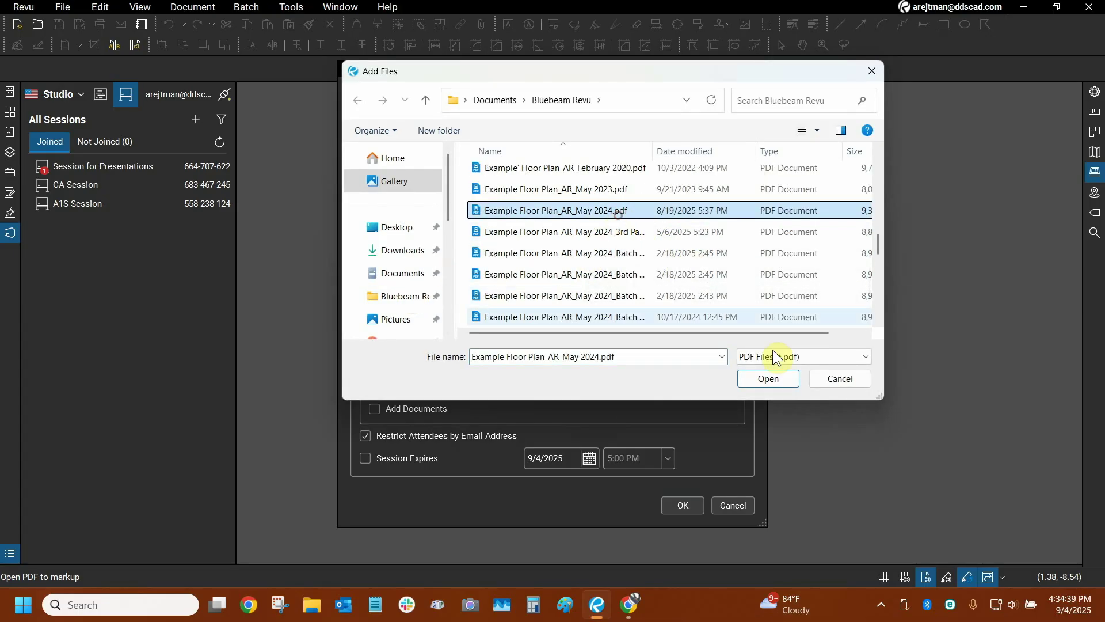
left_click(781, 378)
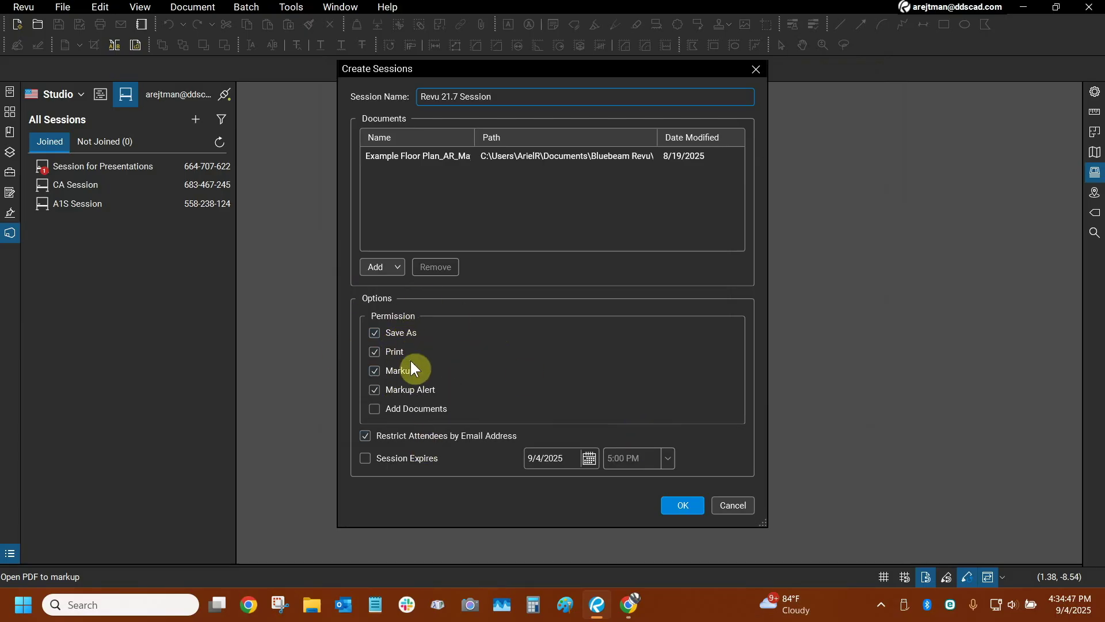
left_click(375, 410)
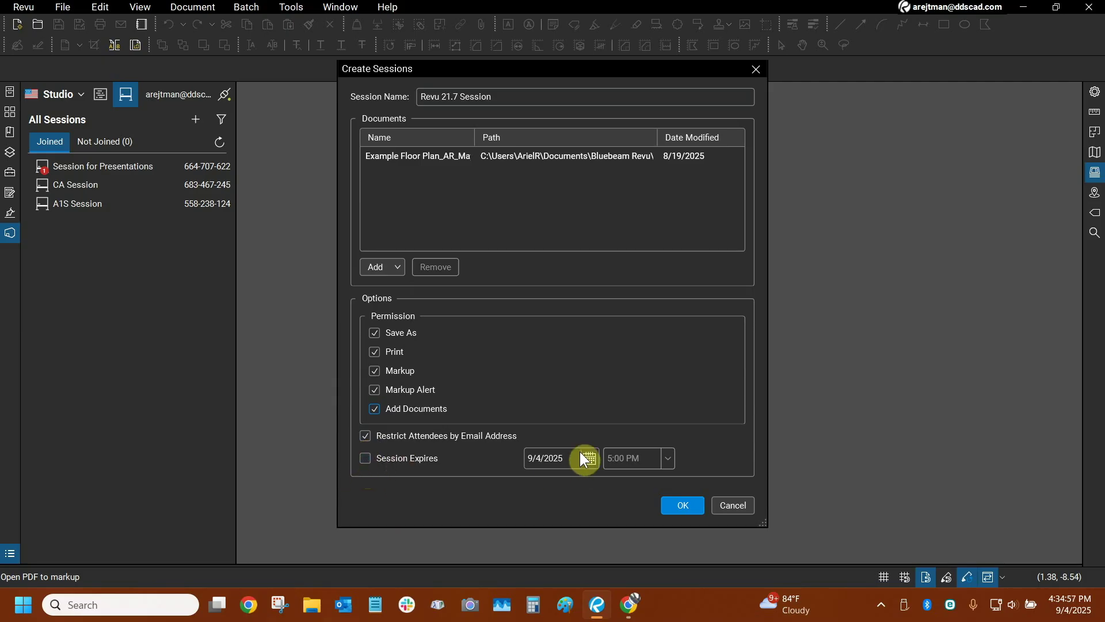
left_click(686, 507)
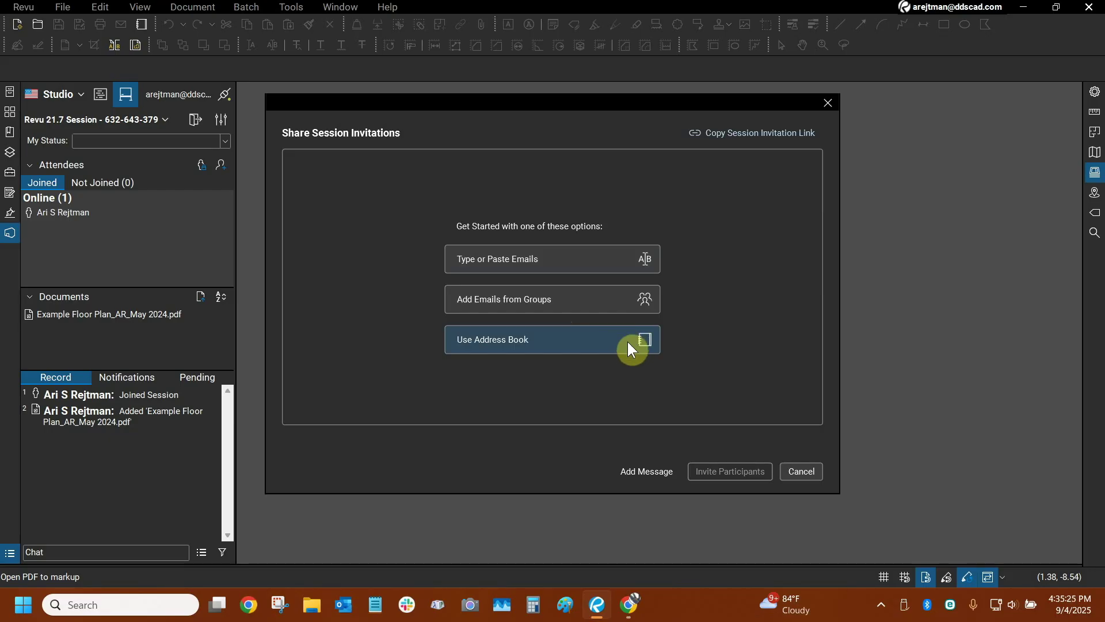
Enter two sample 'email' lines under Type or Paste Emails, then close the invitations without inviting anyone.
left_click(552, 259)
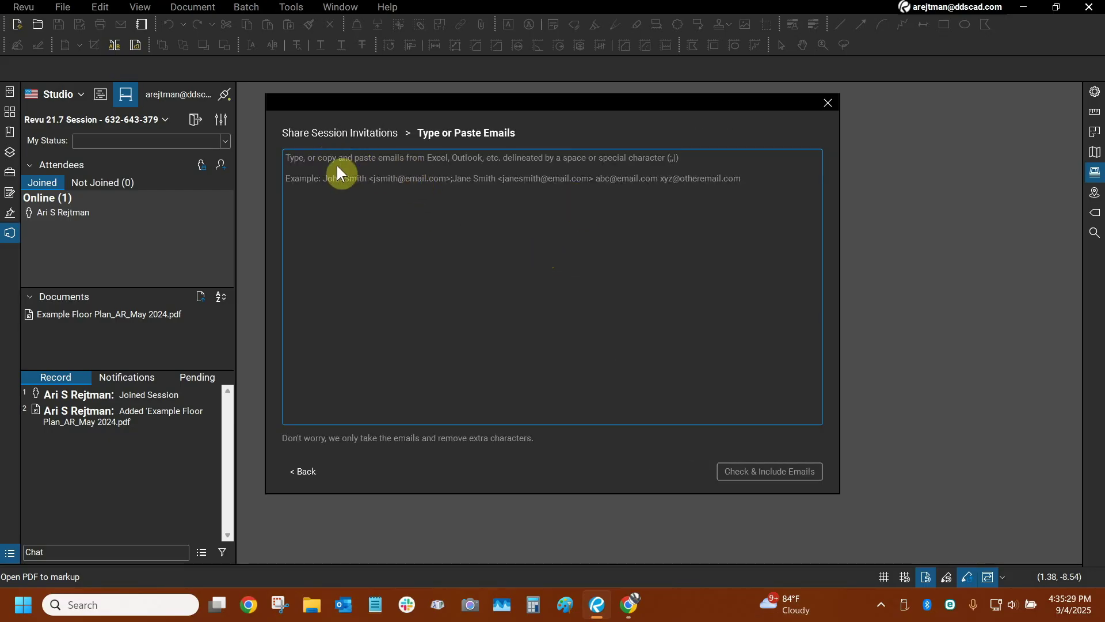
left_click(344, 182)
type("email")
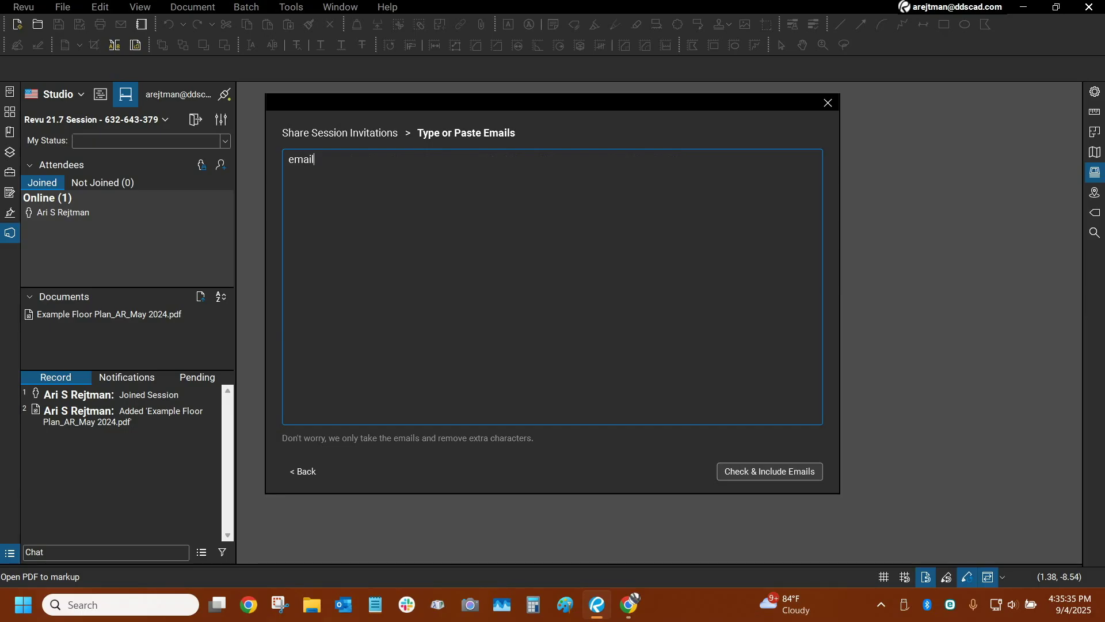
key("Return")
type("email")
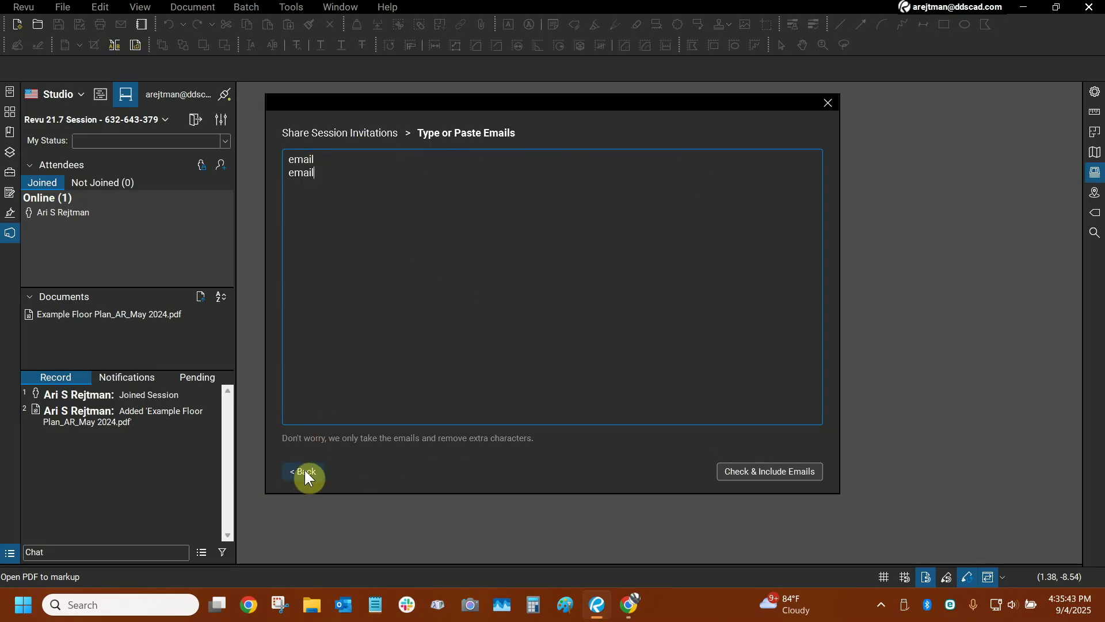
left_click(828, 104)
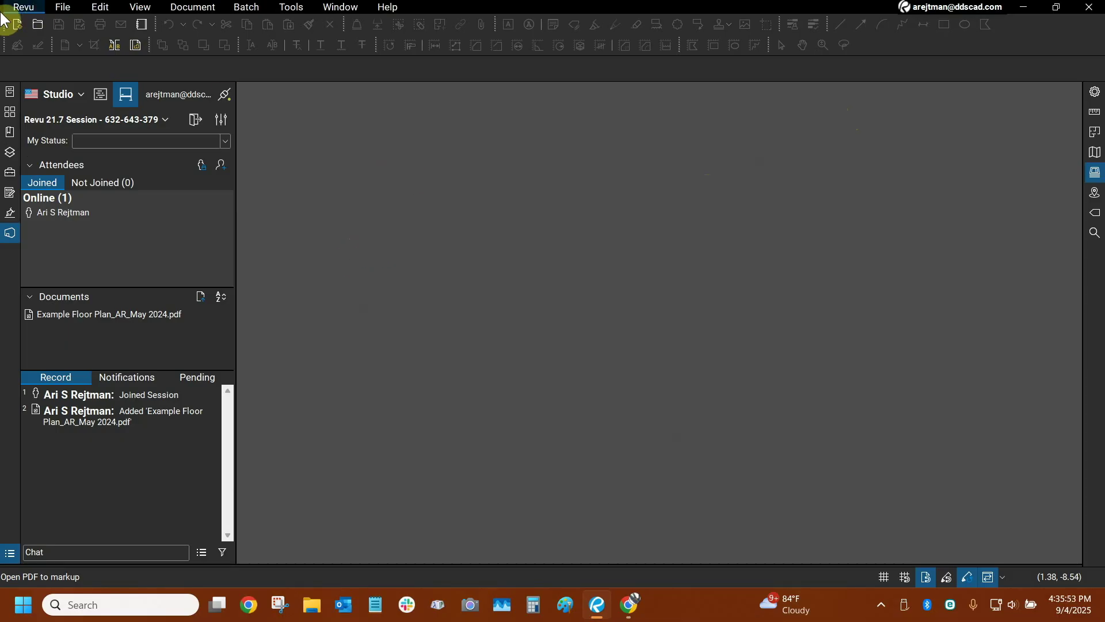
left_click(10, 92)
Open Example Floor Plan_AR_May 2024.pdf from File Access and scroll the Revu 21 release notes from Learn What's New.
left_click(139, 281)
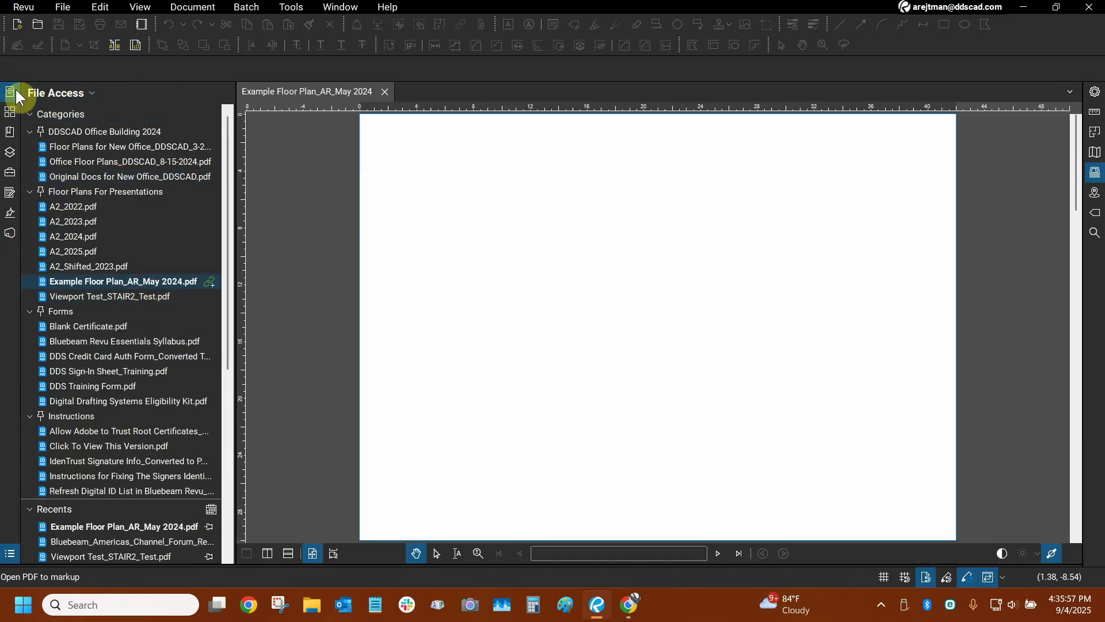
left_click(11, 91)
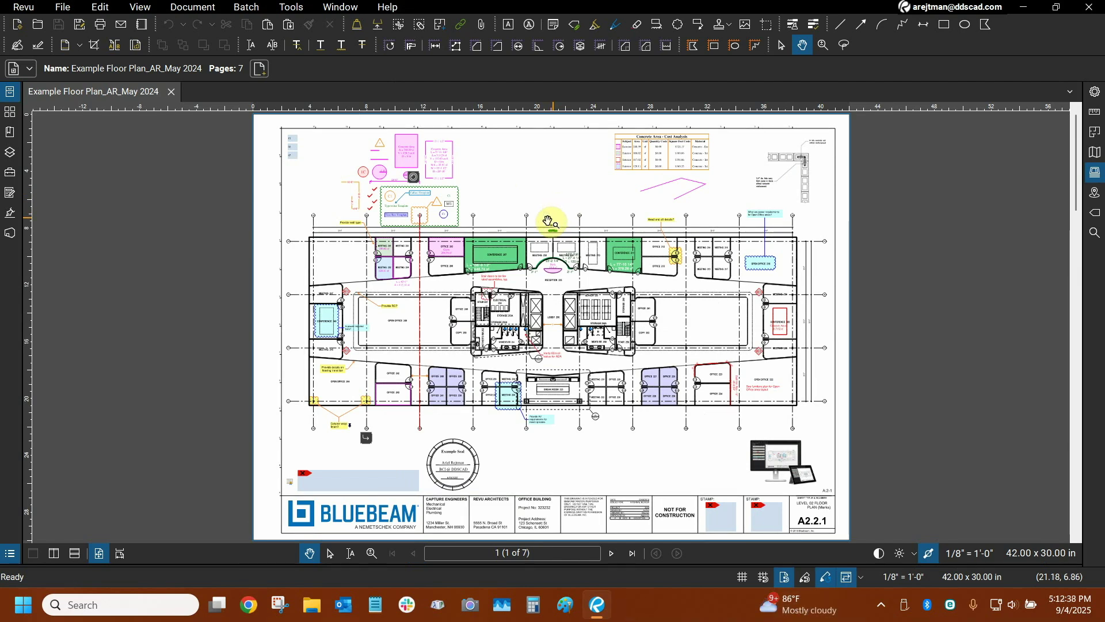
left_click(388, 7)
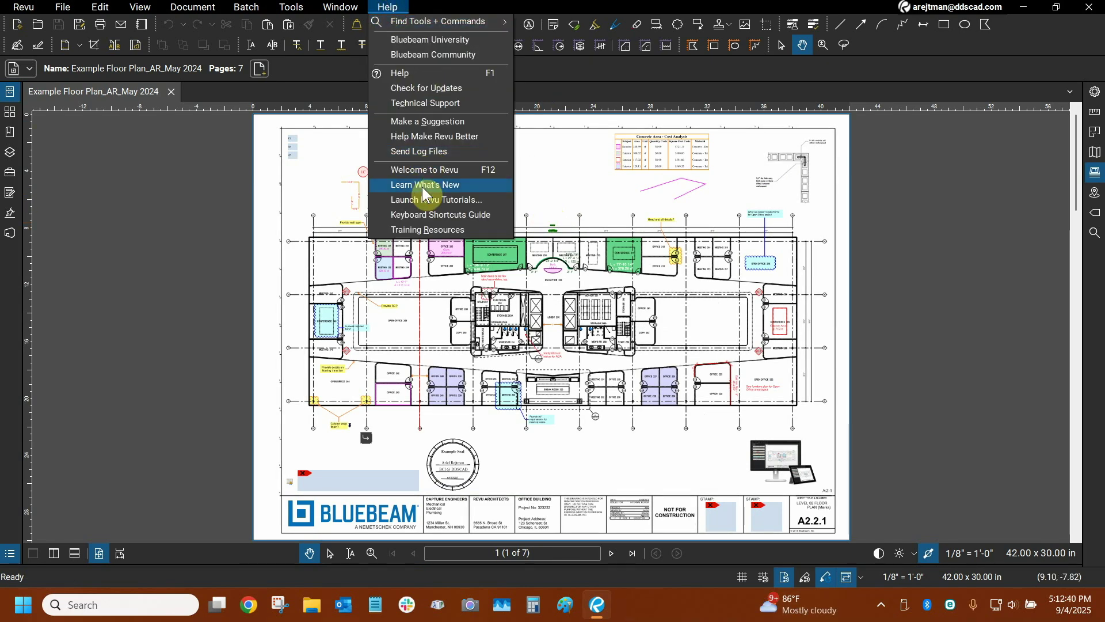
left_click(424, 184)
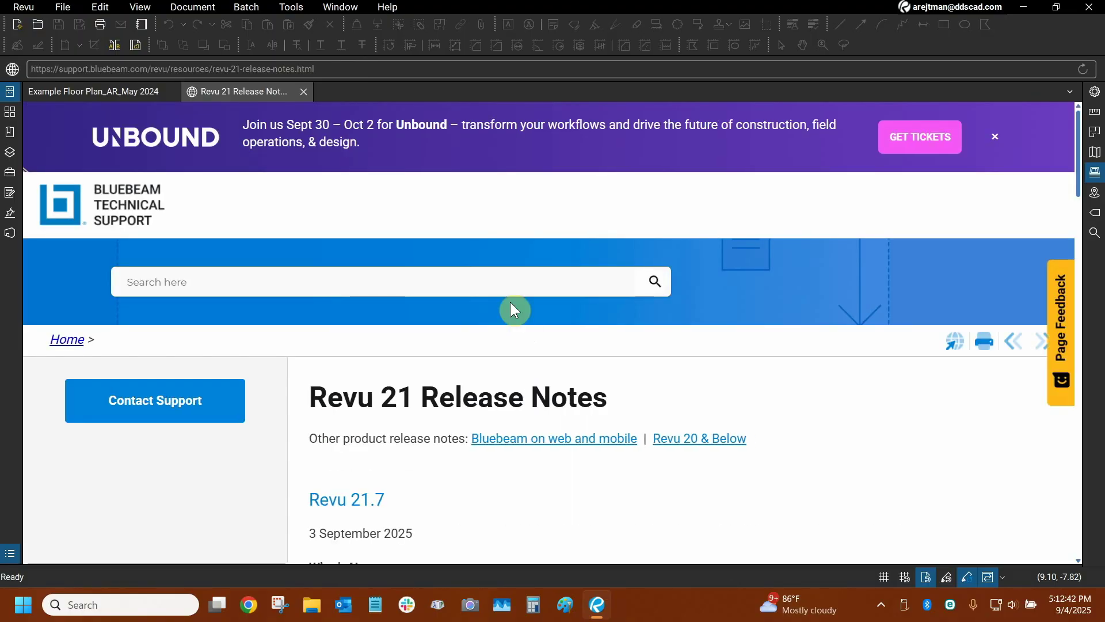
scroll(513, 309, "down", 5)
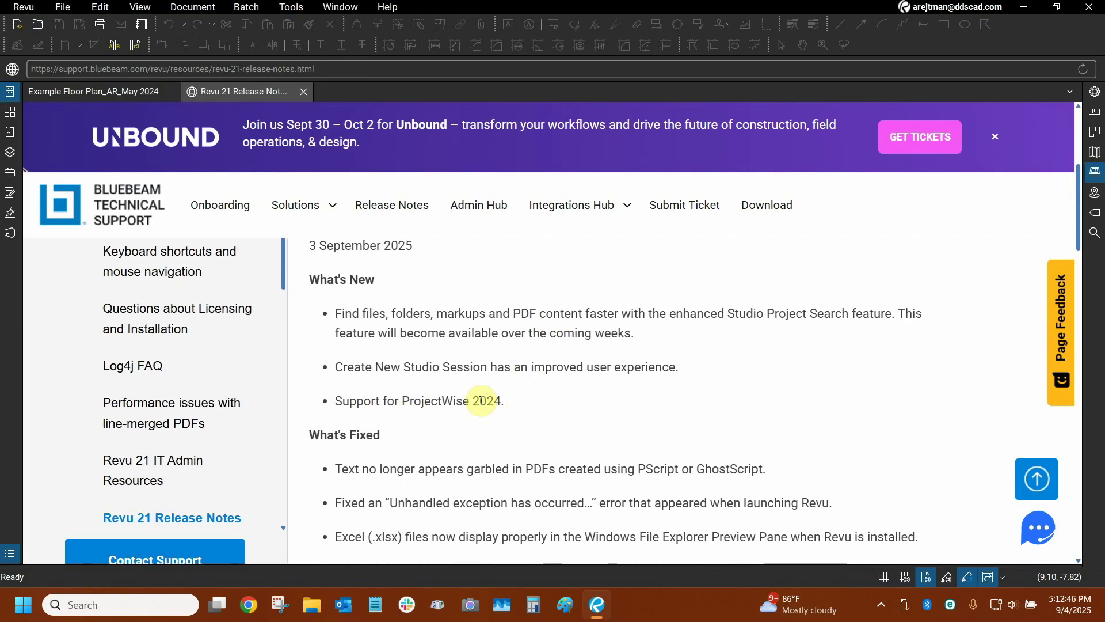
scroll(696, 361, "down", 3)
scroll(644, 337, "down", 4)
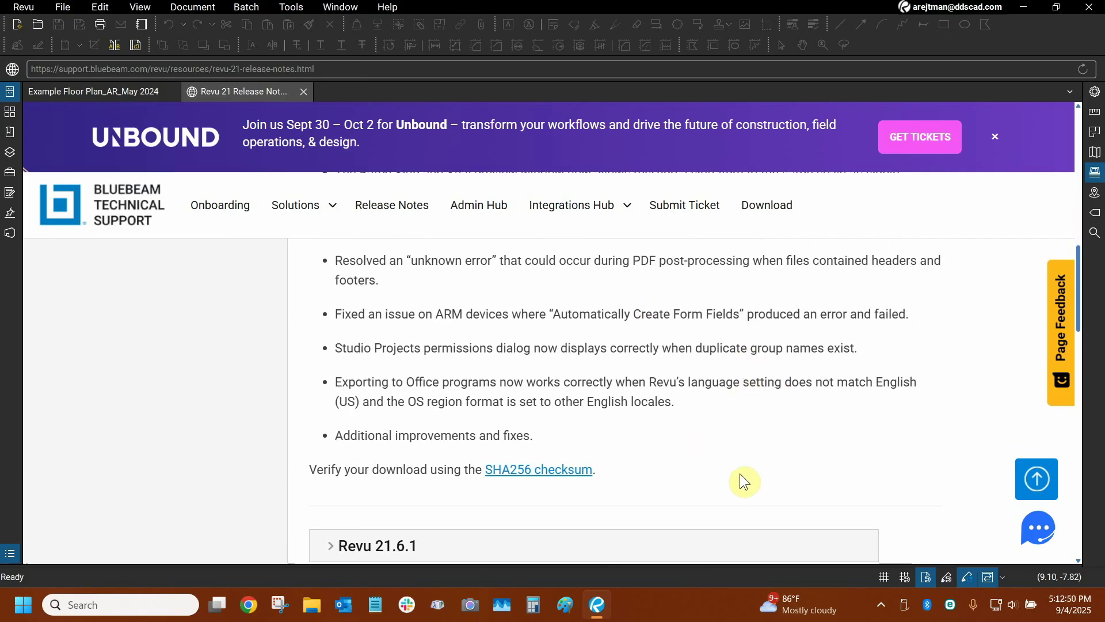
scroll(737, 480, "up", 1)
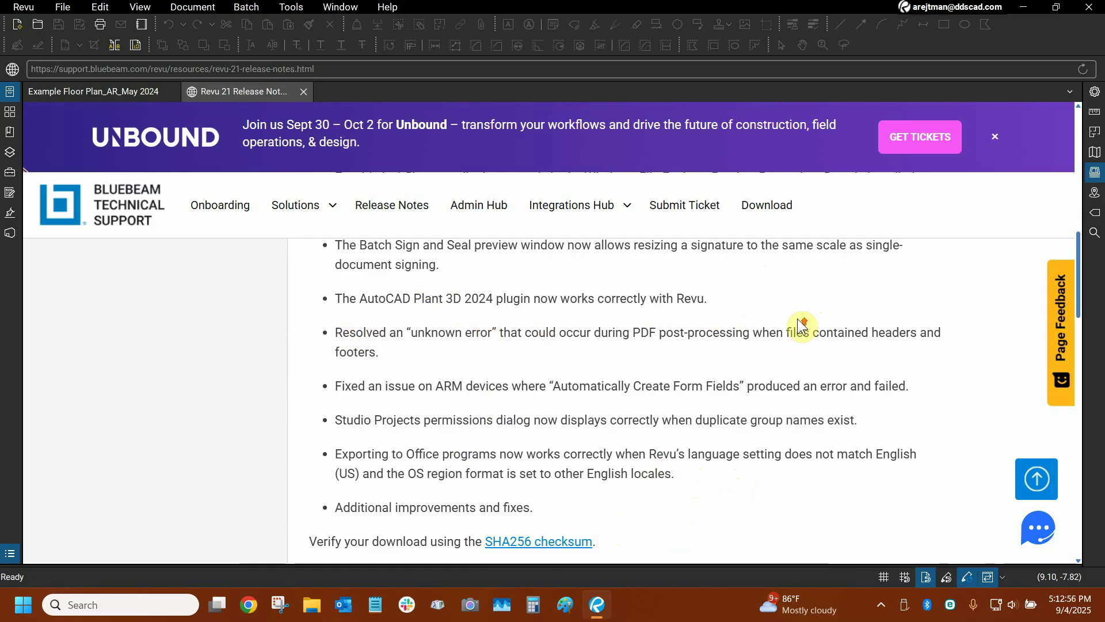
scroll(748, 357, "up", 3)
Close the Revu 21 Release Notes tab, returning to the Example Floor Plan_AR_May 2024 drawing.
left_click(303, 92)
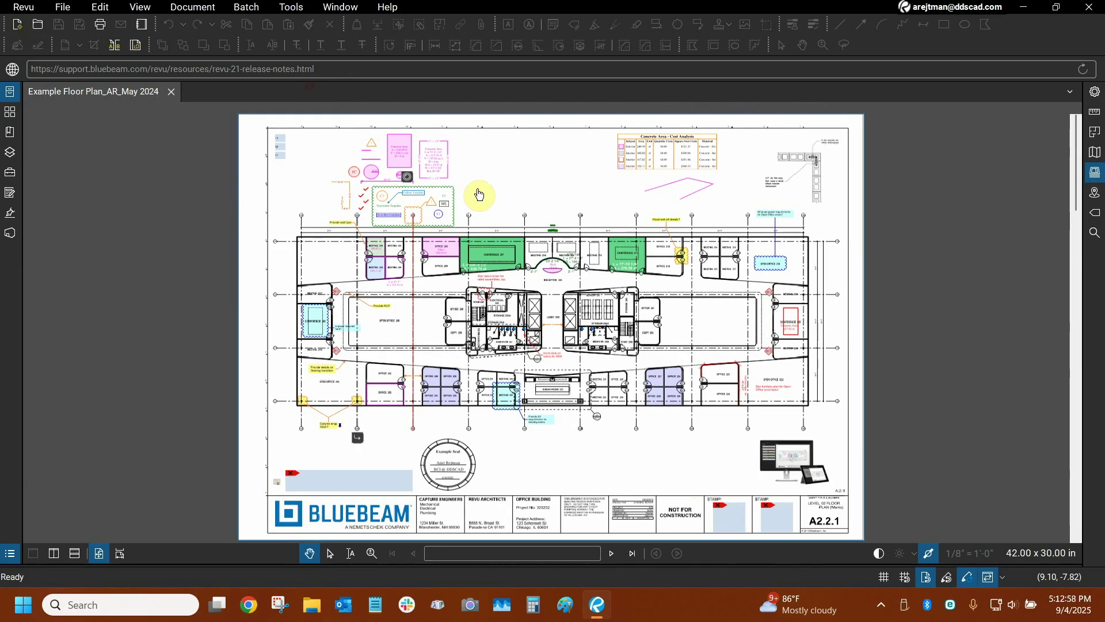